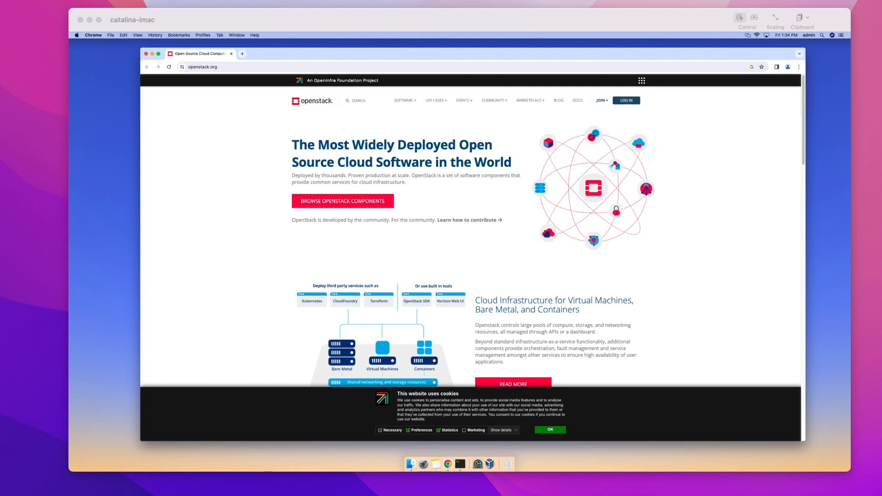
Search for VirtualBox in a new Chrome tab and reach its Downloads page
left_click(283, 210)
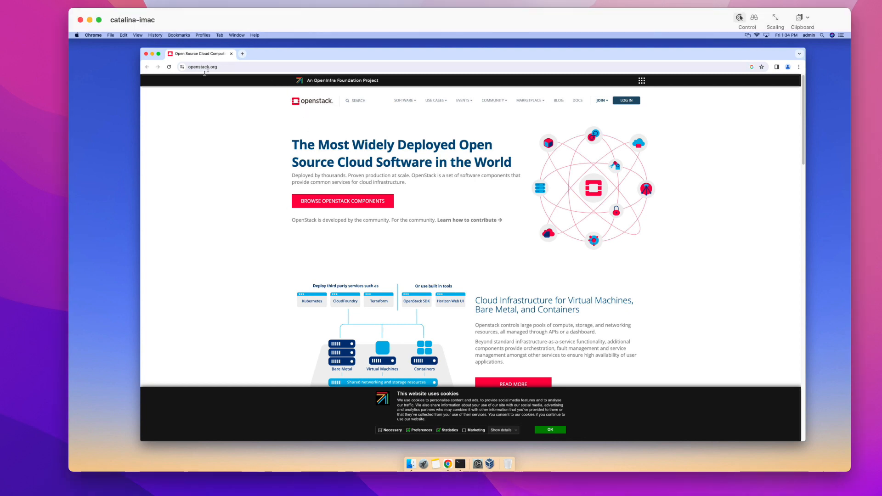
left_click(242, 53)
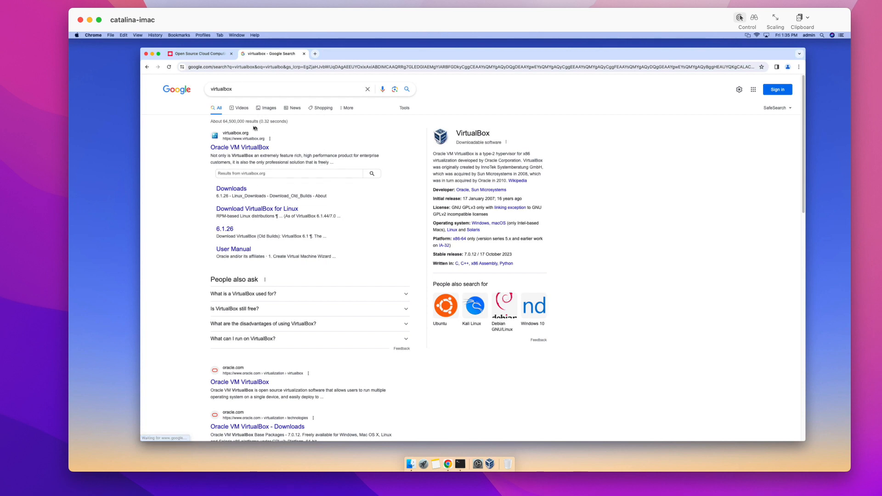
left_click(232, 187)
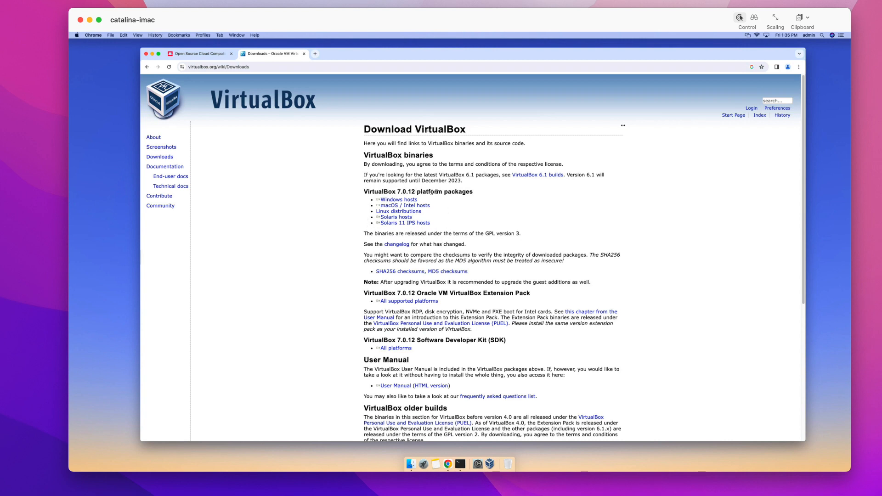
scroll(361, 186, "down", 1)
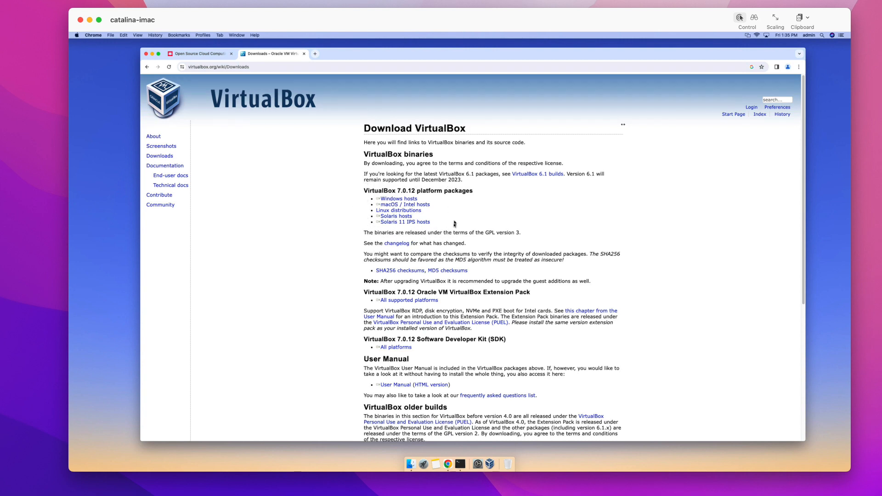
double_click(379, 191)
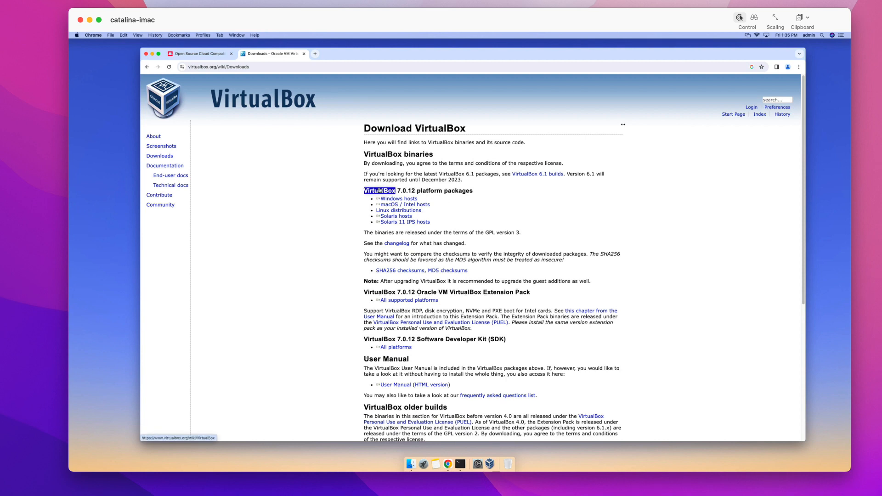
left_click(387, 190)
Follow the VirtualBox 6.1 builds link and download the 6.1.48 macOS/Intel hosts installer
left_click(550, 174)
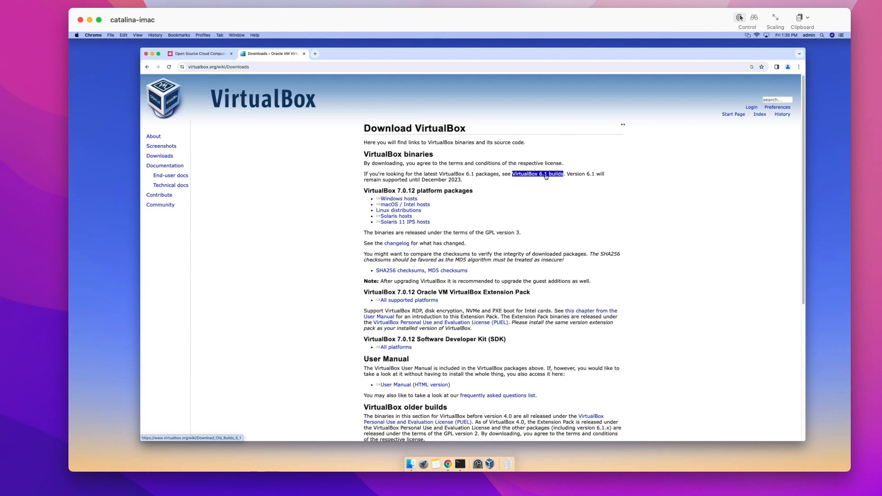
left_click(510, 177)
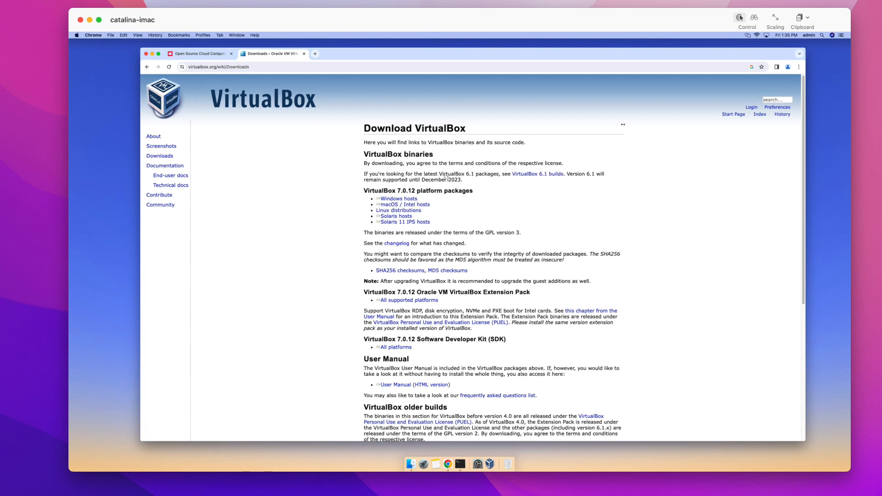
double_click(537, 174)
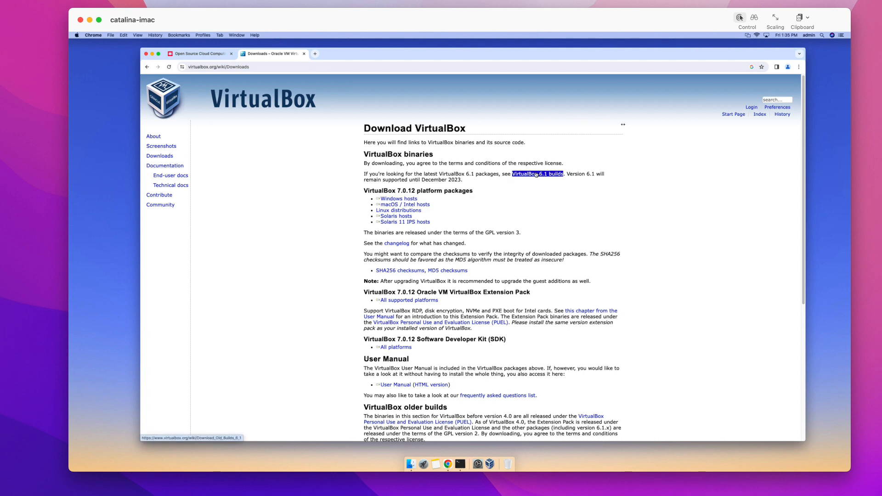
left_click(537, 179)
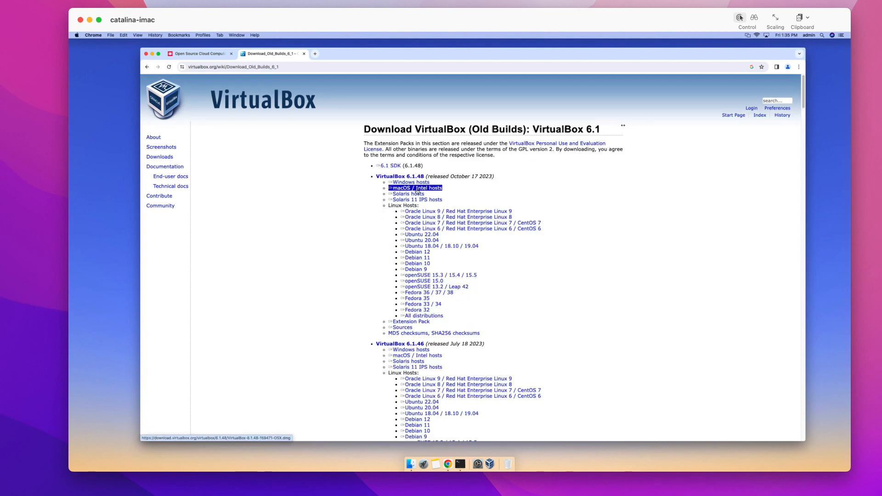
left_click(418, 189)
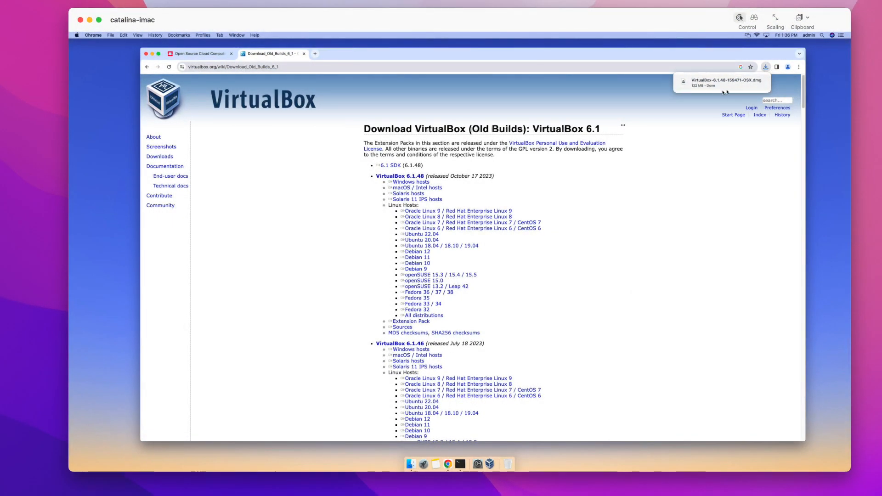
Run VirtualBox.pkg from the downloaded disk image through a standard, admin-authorized install
left_click(704, 83)
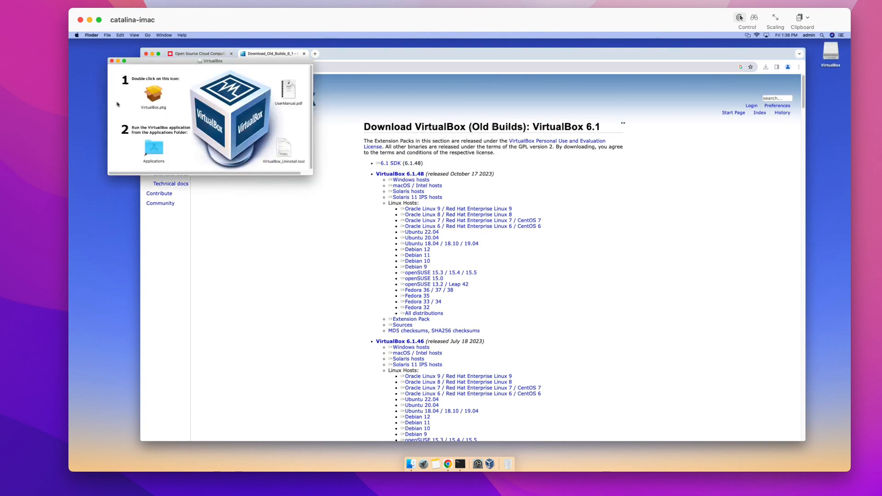
double_click(153, 92)
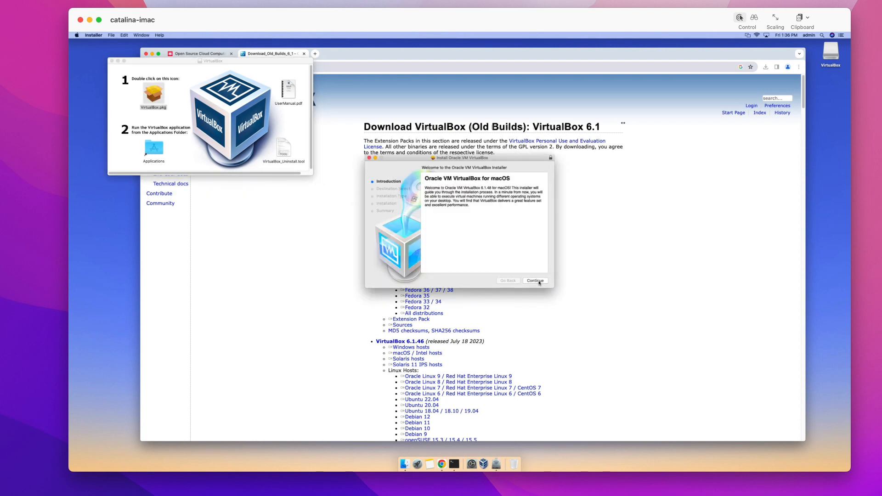
left_click(536, 281)
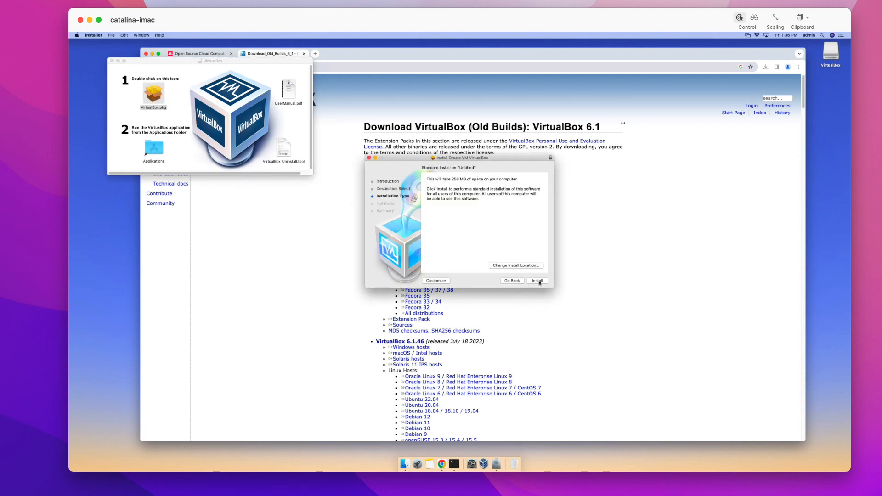
left_click(538, 280)
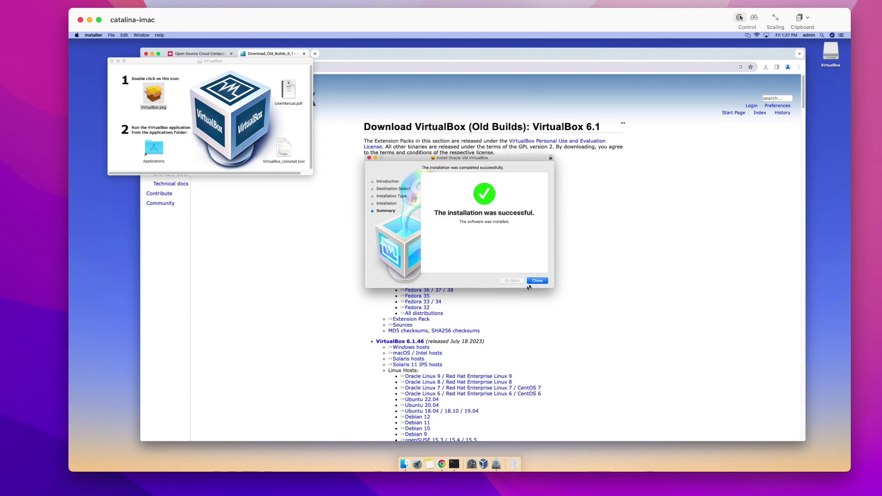
left_click(538, 281)
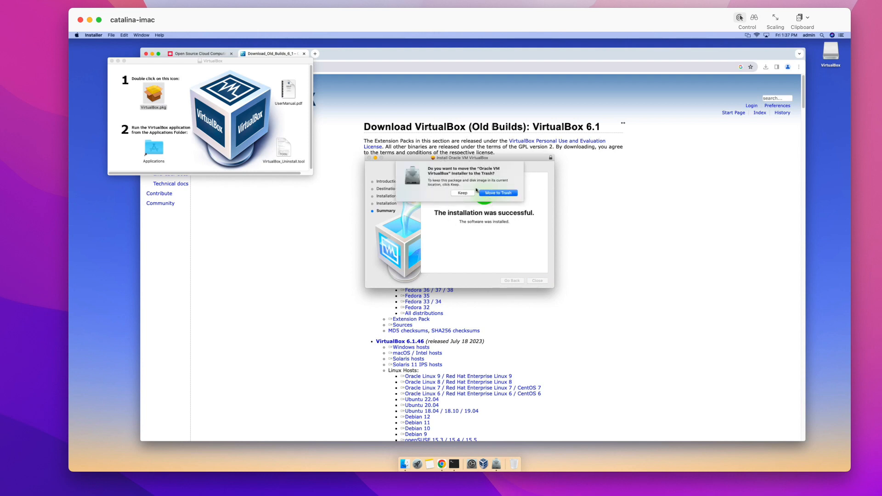
Dismiss the finished installer's trash prompt and close the disk image window
left_click(460, 194)
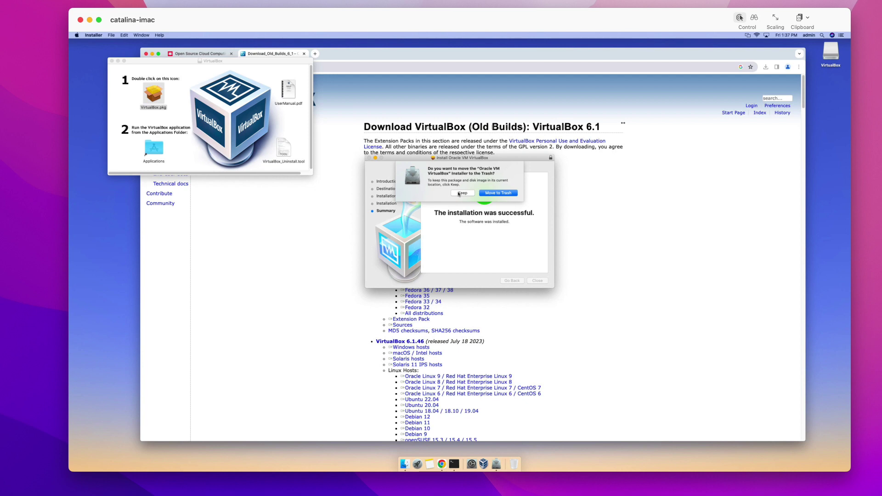
left_click(113, 61)
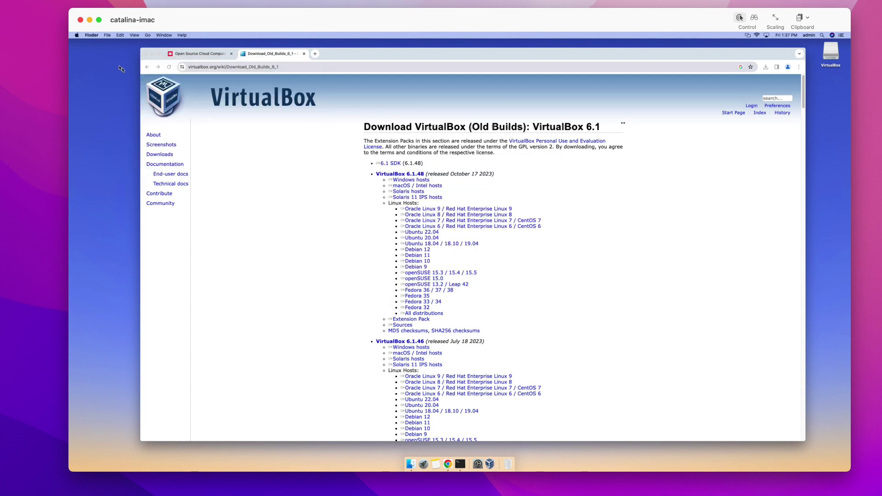
Launch VirtualBox Manager from Launchpad, then return to Chrome with a new tab
left_click(423, 454)
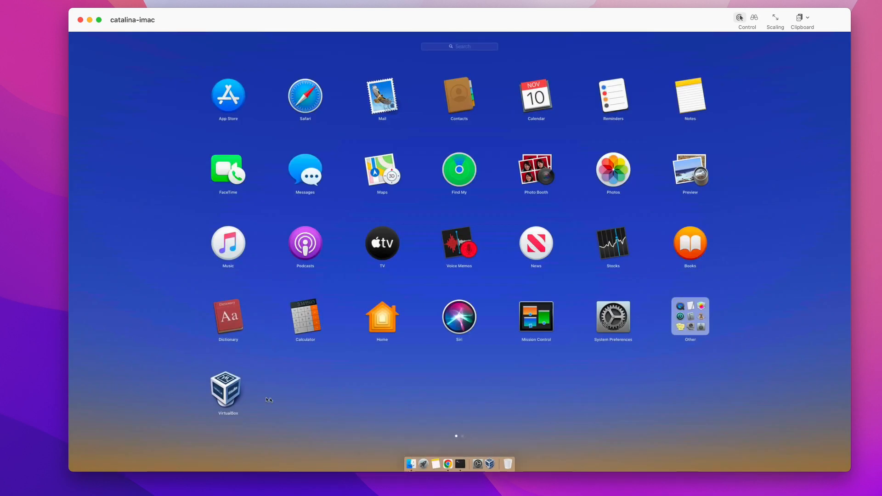
key("Return")
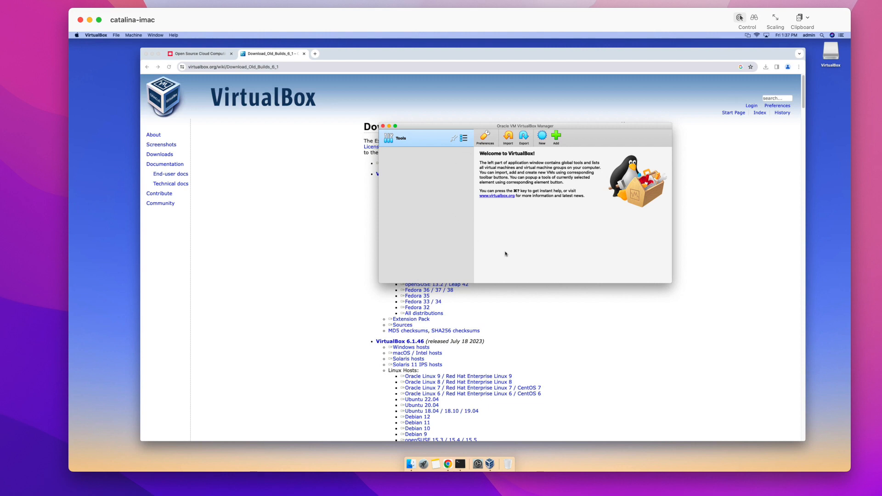
left_click(316, 53)
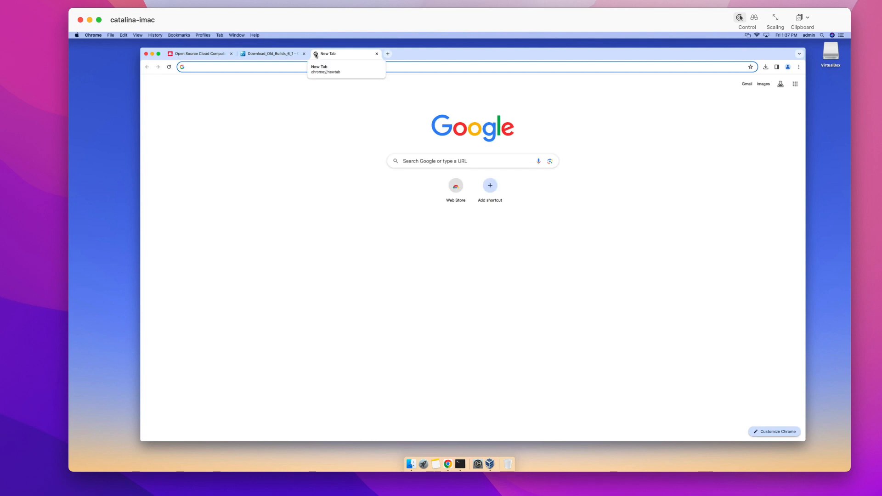
type("ub")
Search 'ubuntu server download' and start the Ubuntu Server 22.04.3 LTS ISO download
key("Return")
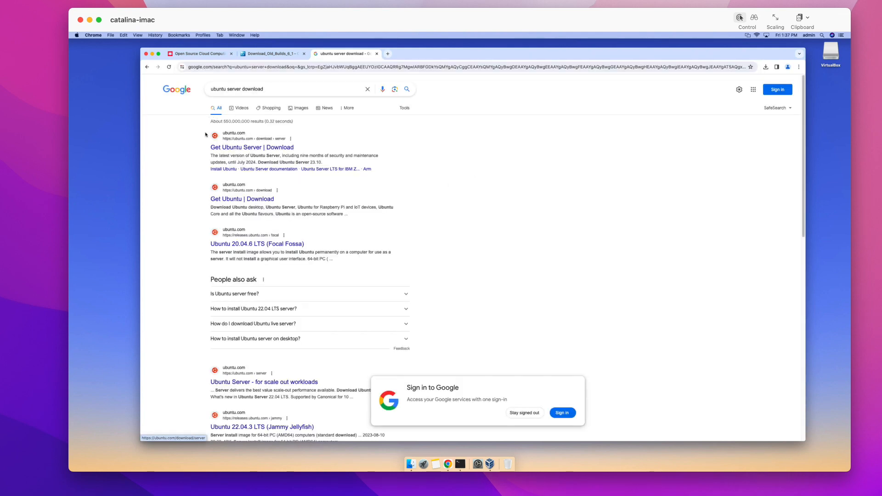
left_click(254, 148)
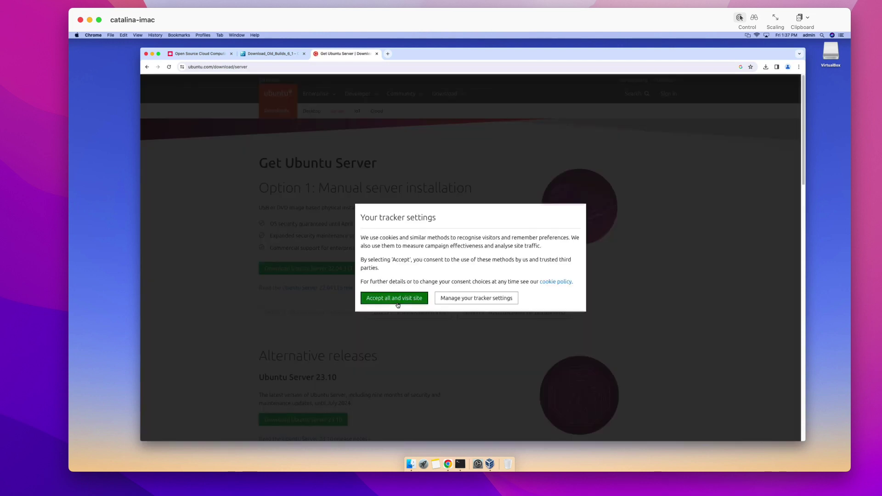
left_click(382, 299)
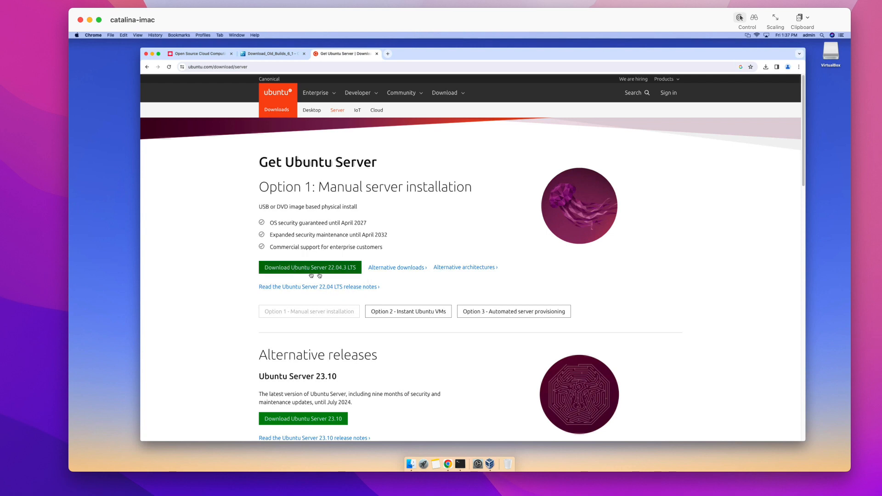
left_click(309, 267)
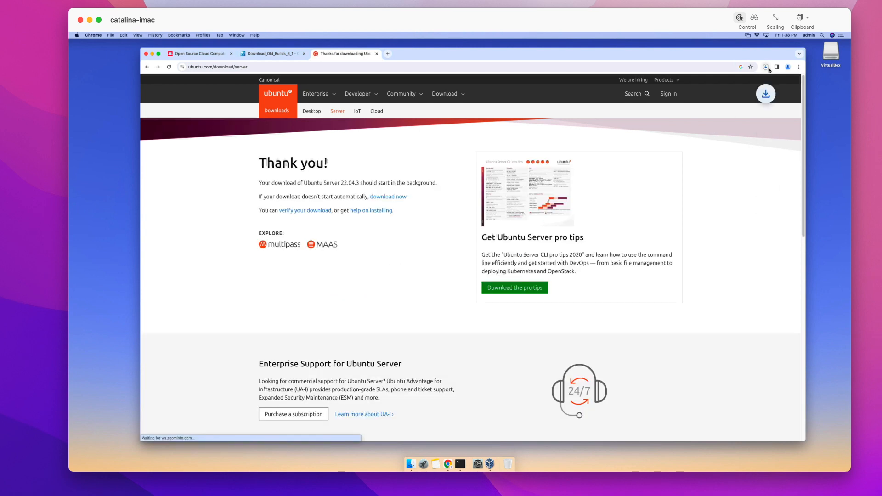
Confirm the ISO finished in Chrome's download history, then close the browser
left_click(765, 67)
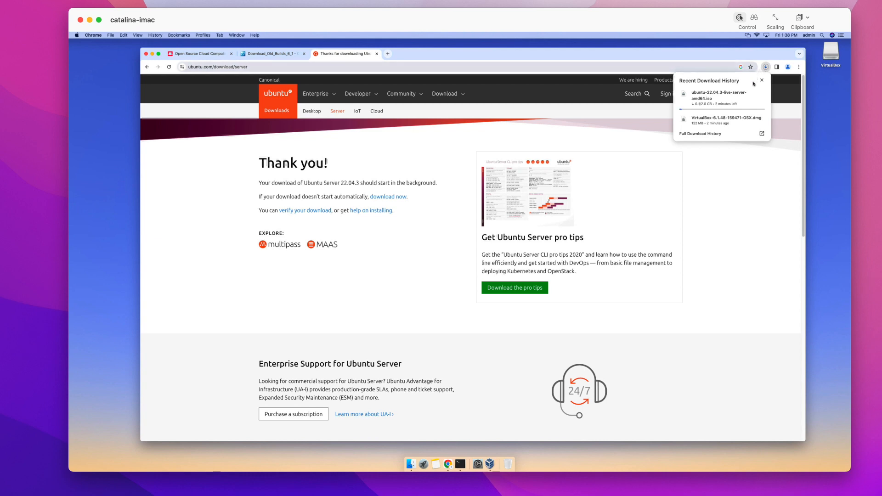
mouse_move(720, 98)
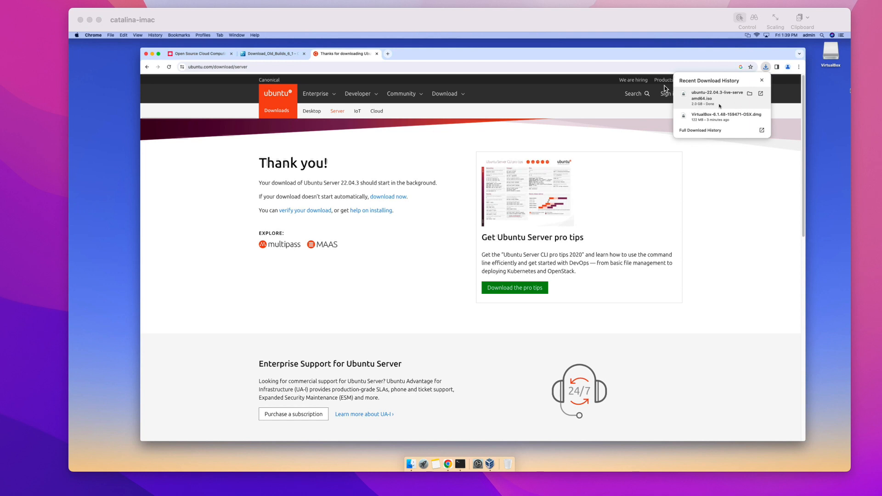
scroll(403, 93, "down", 1)
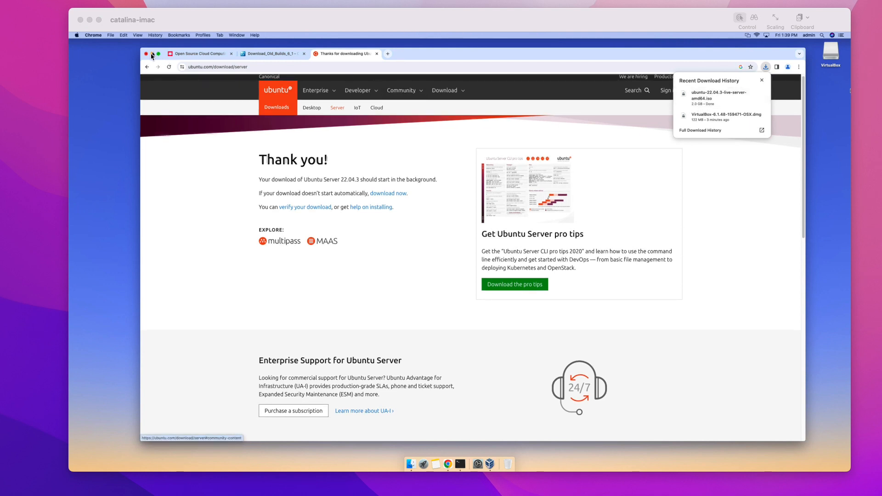
left_click(152, 55)
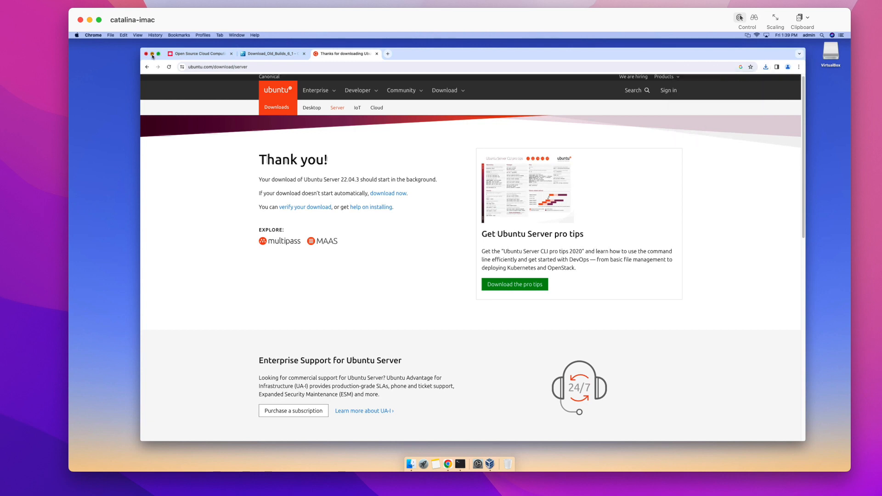
left_click(147, 54)
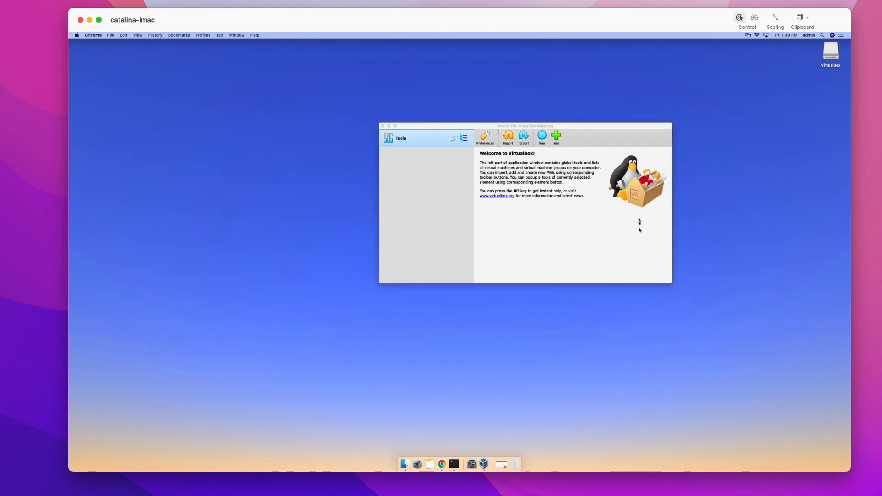
Start a new VM named OpenStack with type Linux, version Ubuntu (64-bit)
left_click(543, 137)
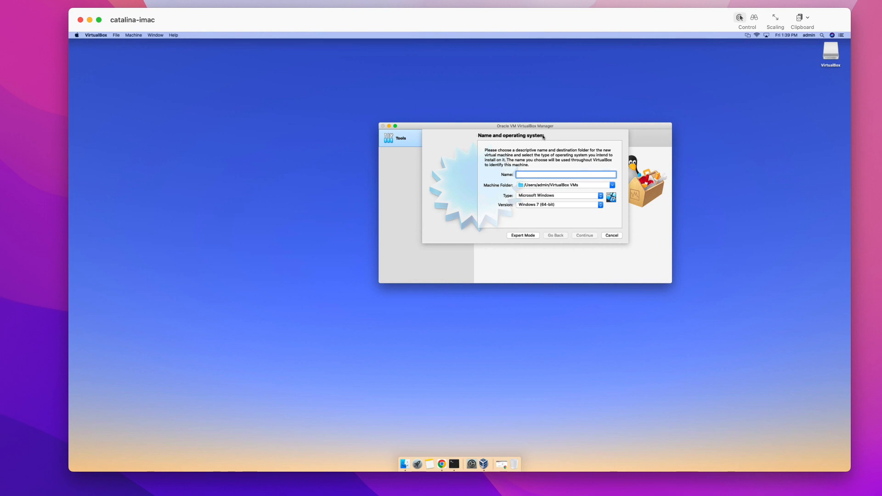
type("OpenStack")
left_click(567, 197)
left_click(562, 203)
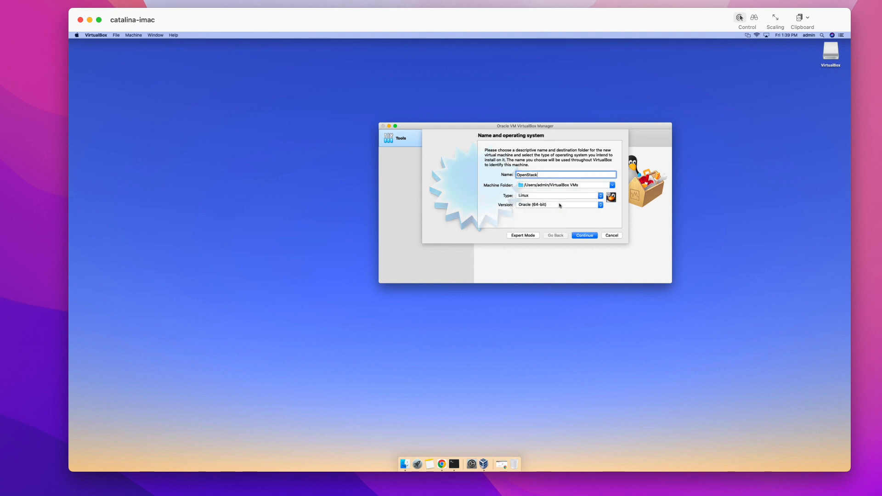
left_click(560, 204)
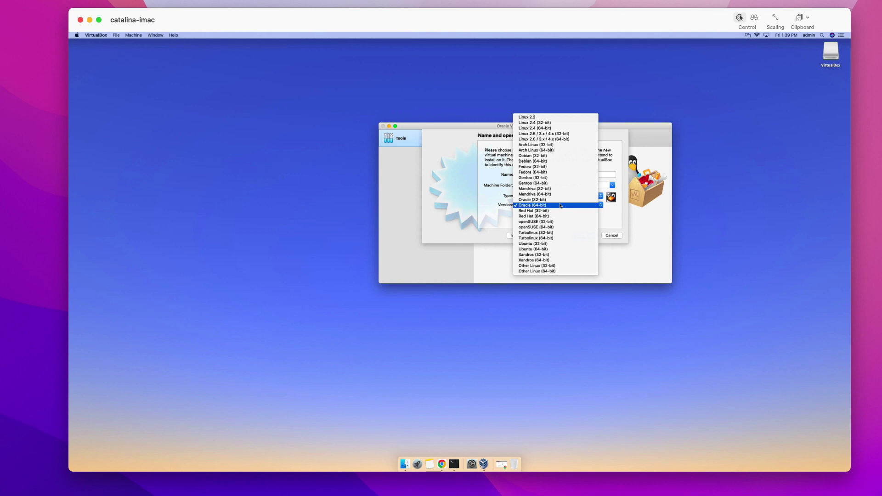
left_click(559, 250)
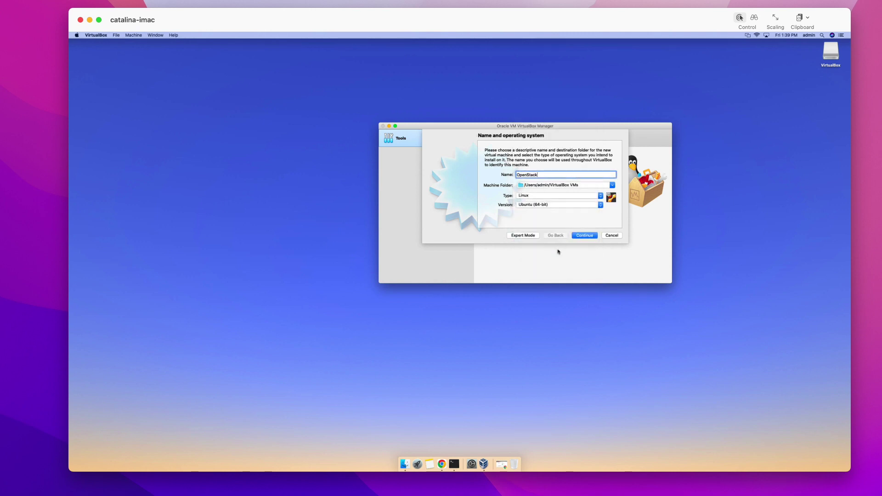
left_click(585, 236)
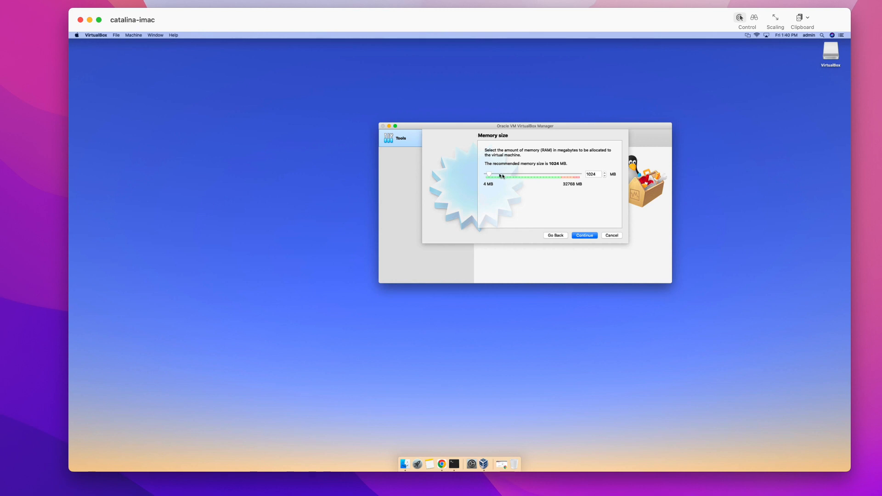
Give the VM 16384 MB memory and a 537.50 GB VDI disk, then create it
left_click_drag(490, 176, 537, 176)
left_click(587, 237)
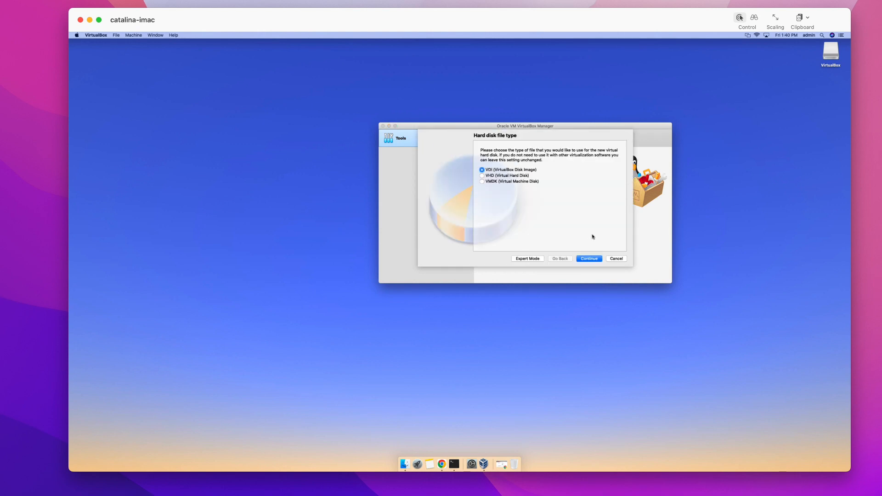
left_click(589, 259)
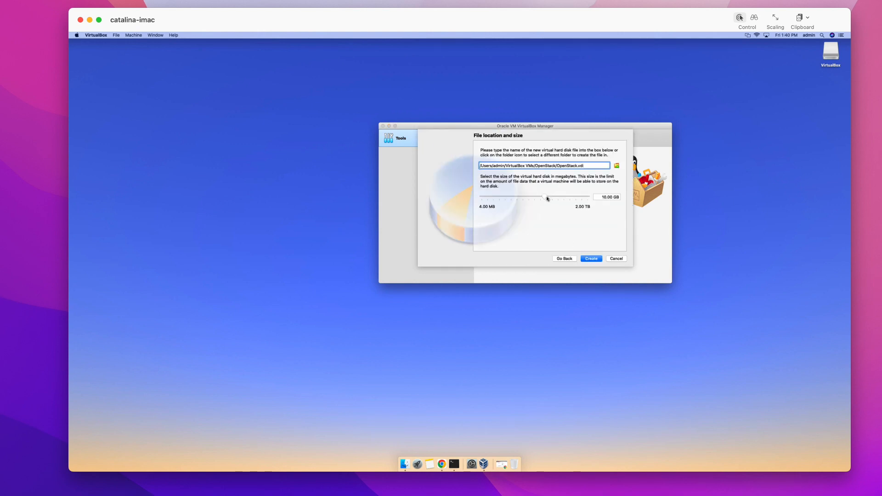
left_click_drag(546, 199, 582, 200)
left_click(591, 258)
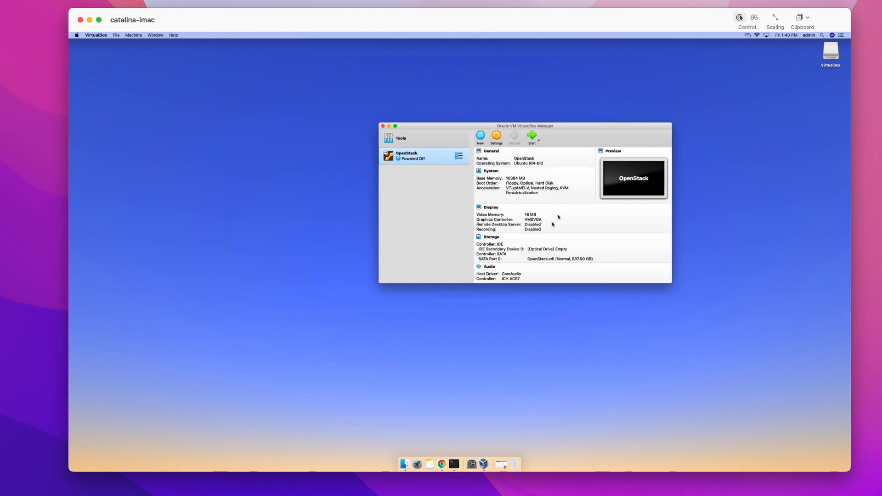
In the OpenStack VM's System settings, raise the processor count to 4
left_click(497, 137)
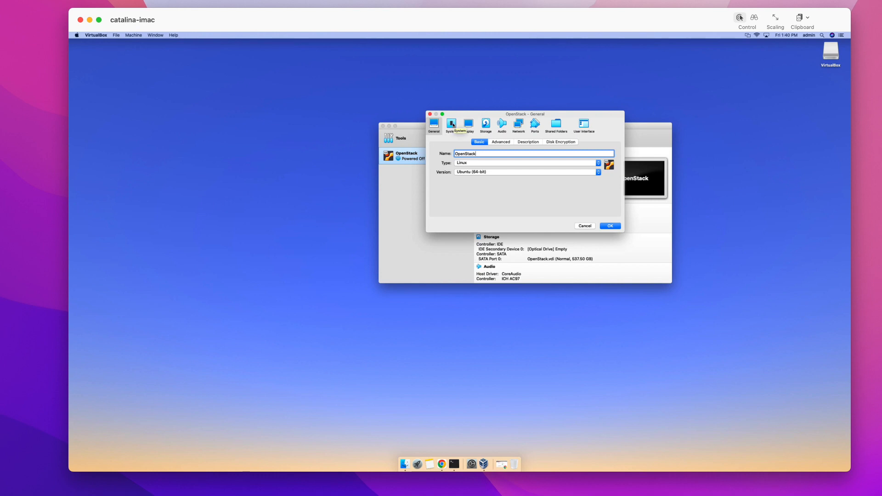
left_click(452, 126)
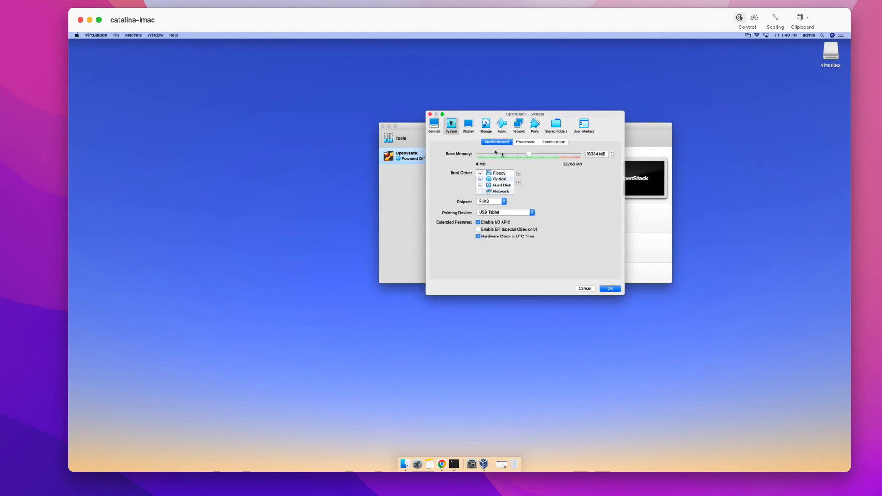
left_click(528, 142)
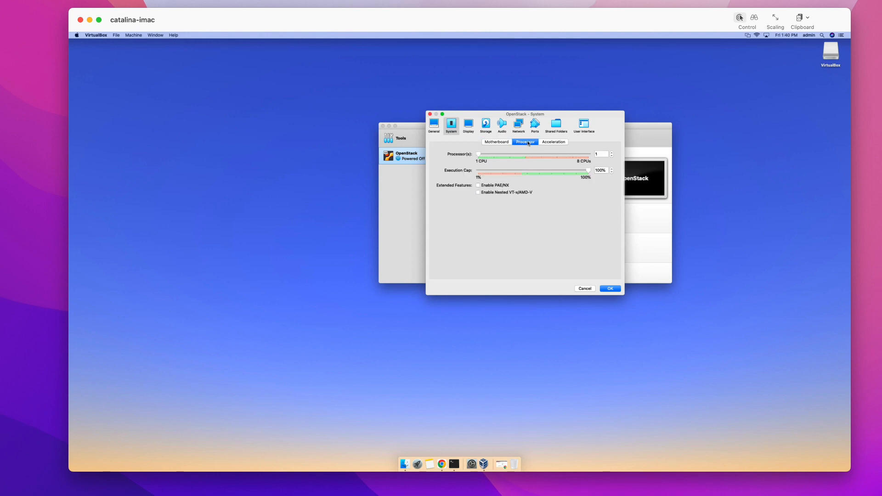
left_click_drag(482, 155, 532, 160)
Bridge adapter 1 to en0: Ethernet with promiscuous mode Allow All and save the settings
left_click(519, 125)
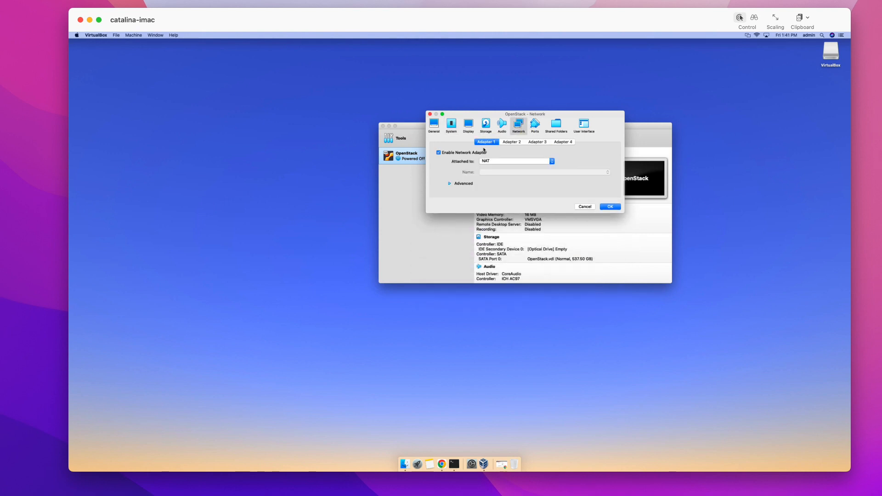
left_click(502, 162)
left_click(504, 168)
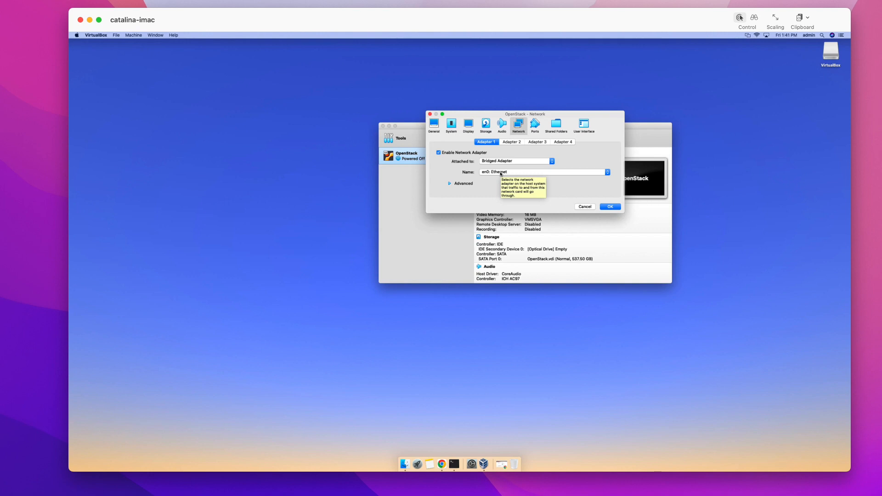
left_click(502, 173)
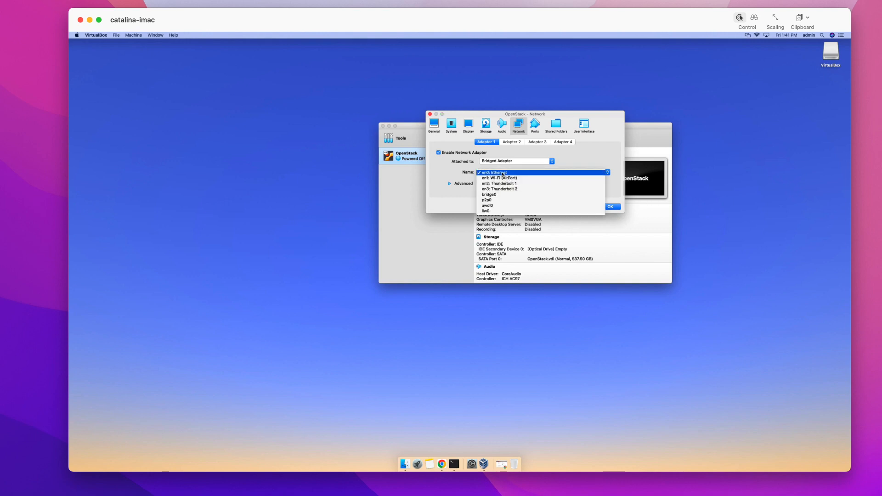
left_click(504, 173)
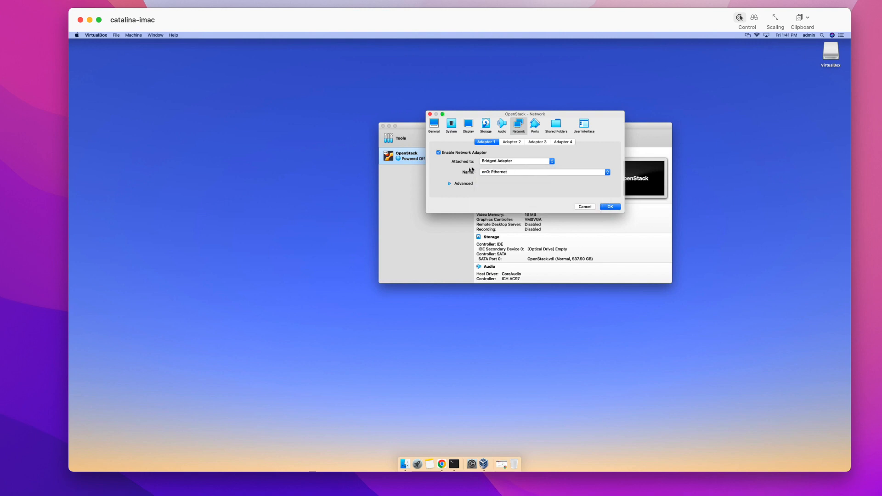
left_click(450, 184)
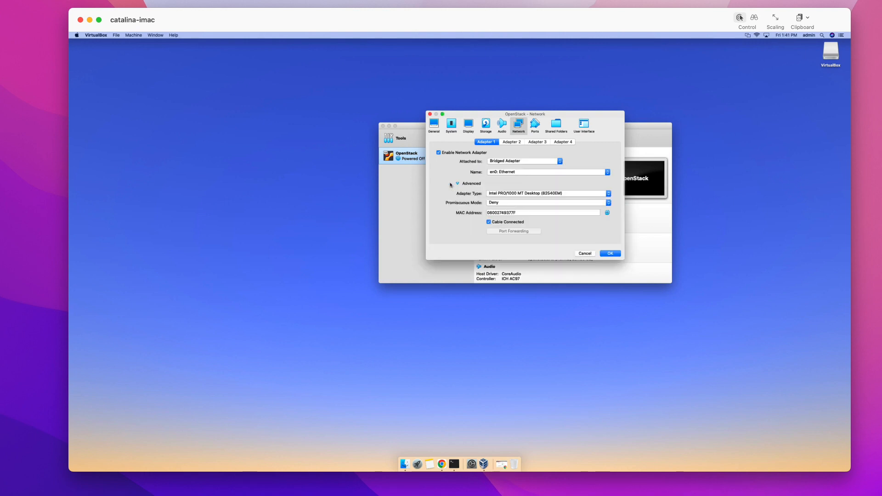
left_click(497, 202)
left_click(509, 215)
left_click(610, 254)
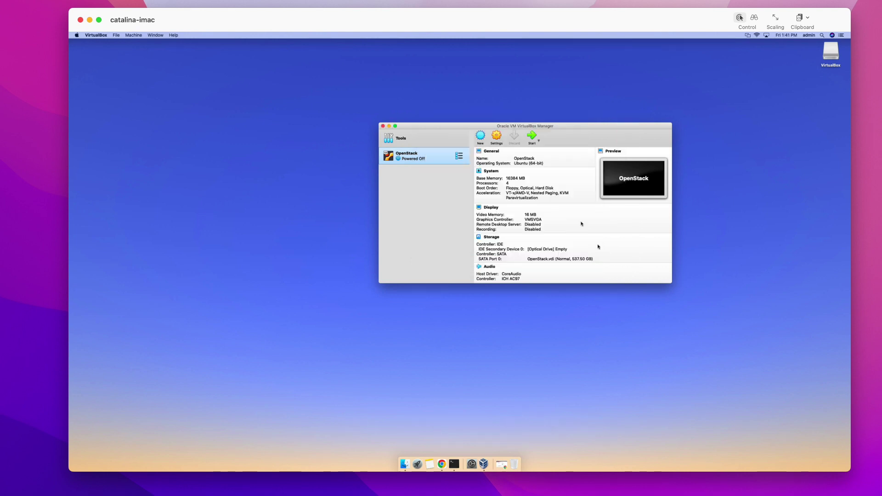
Start the OpenStack VM booting from ubuntu-22.04.3-live-server-amd64.iso added from Downloads
left_click(532, 139)
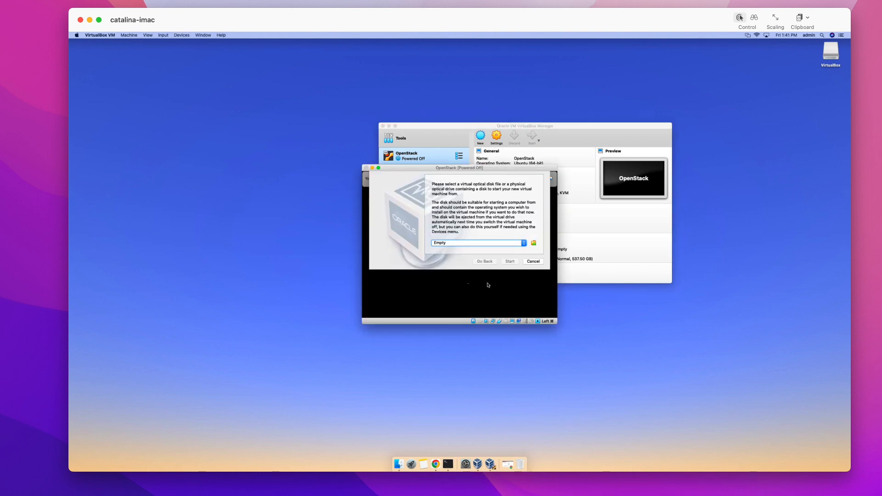
left_click(535, 243)
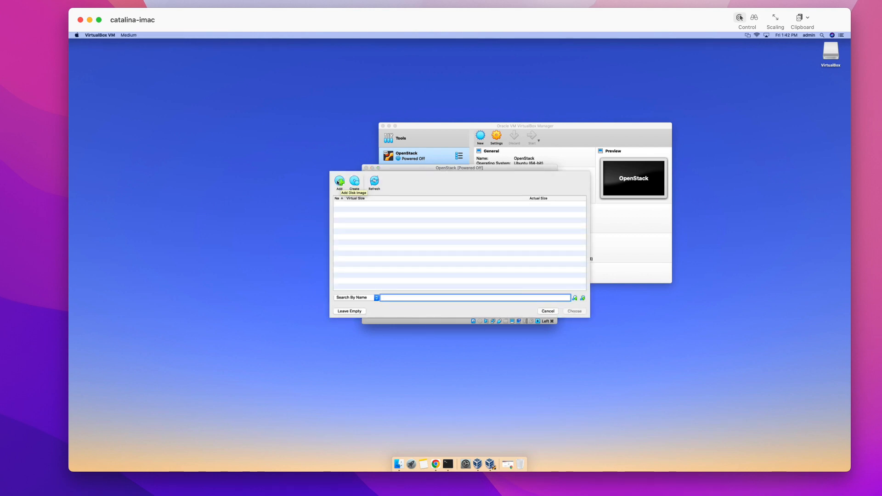
left_click(340, 182)
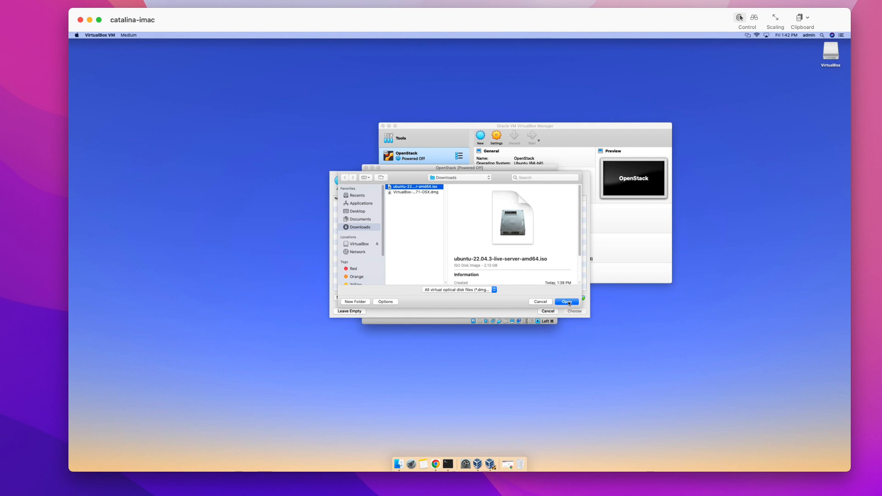
left_click(568, 302)
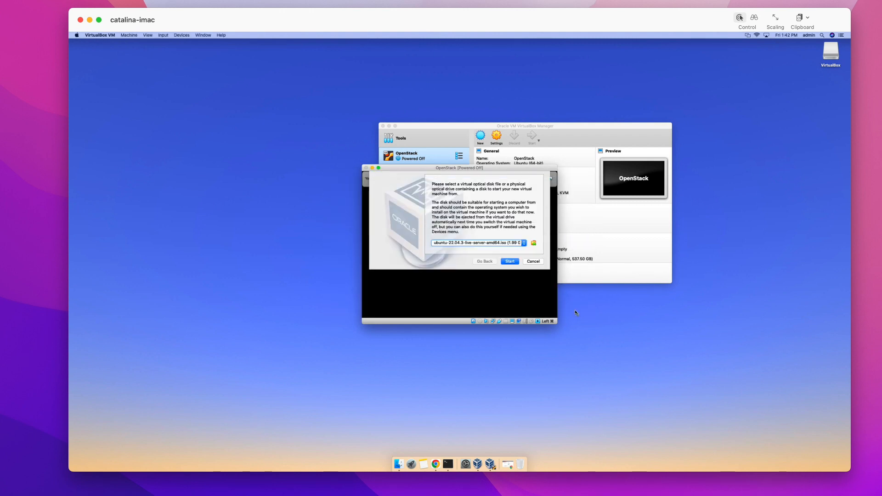
left_click(510, 262)
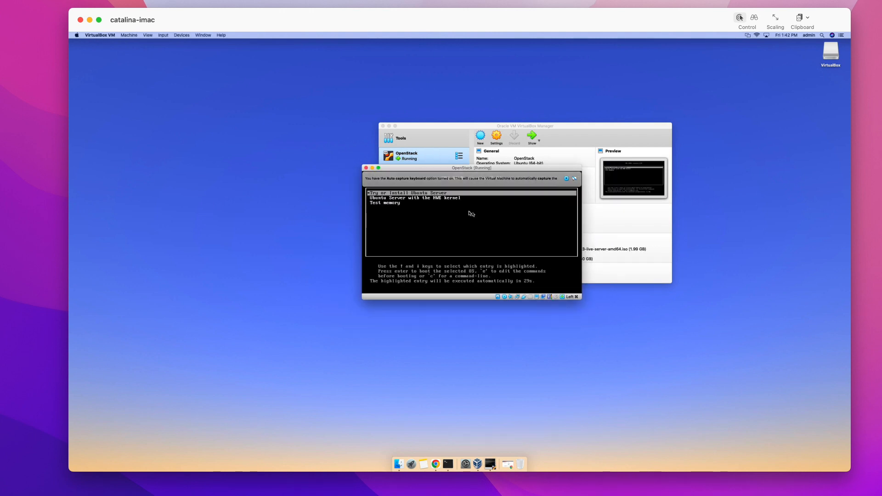
Capture input in the VM console and boot 'Try or Install Ubuntu Server'
left_click(471, 213)
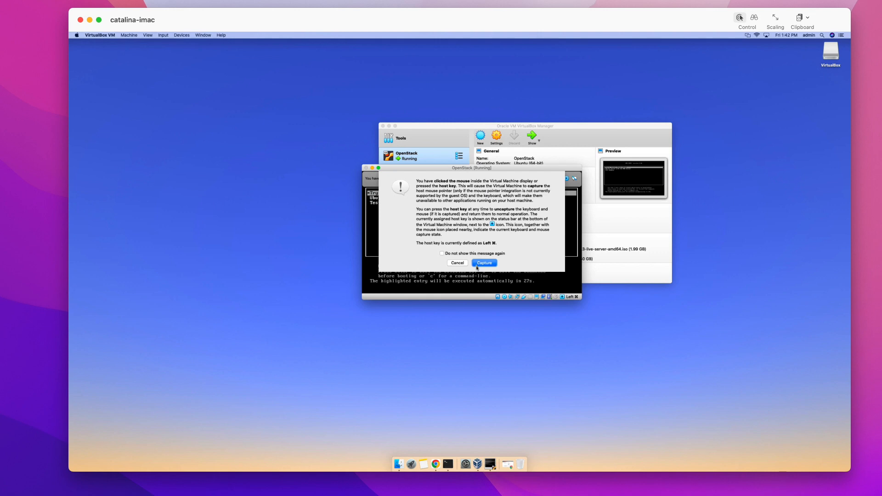
left_click(484, 264)
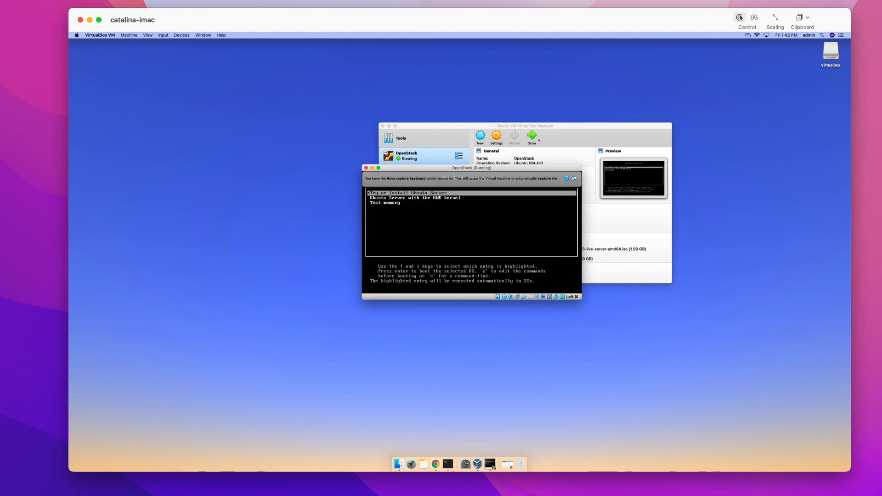
key("Return")
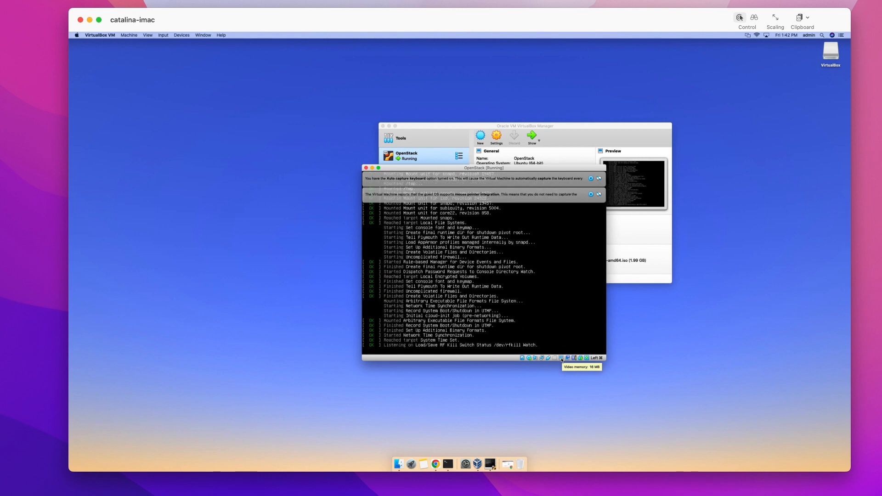
Scale Virtual Screen 1 to 175% and reposition the console window
left_click(562, 359)
mouse_move(597, 378)
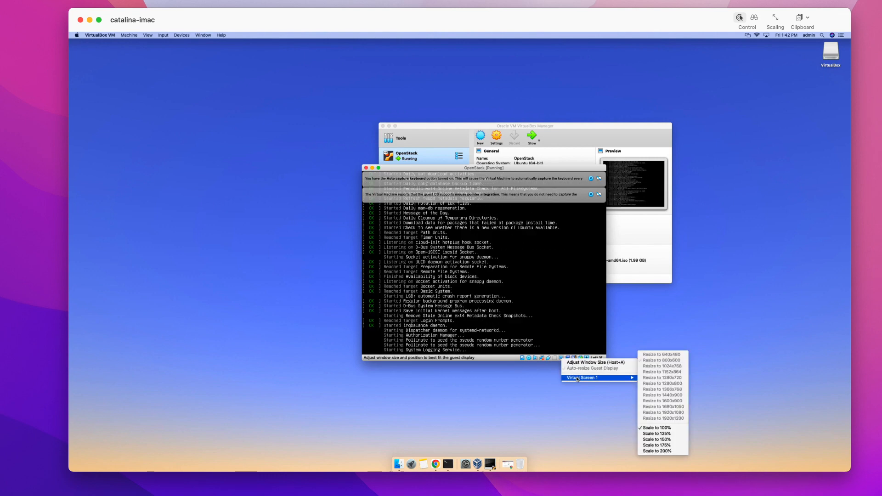
left_click(664, 445)
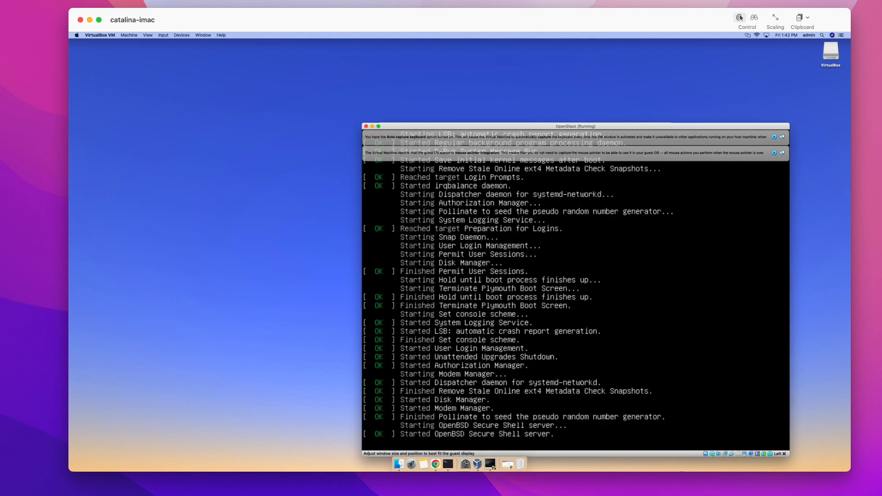
left_click_drag(482, 126, 430, 41)
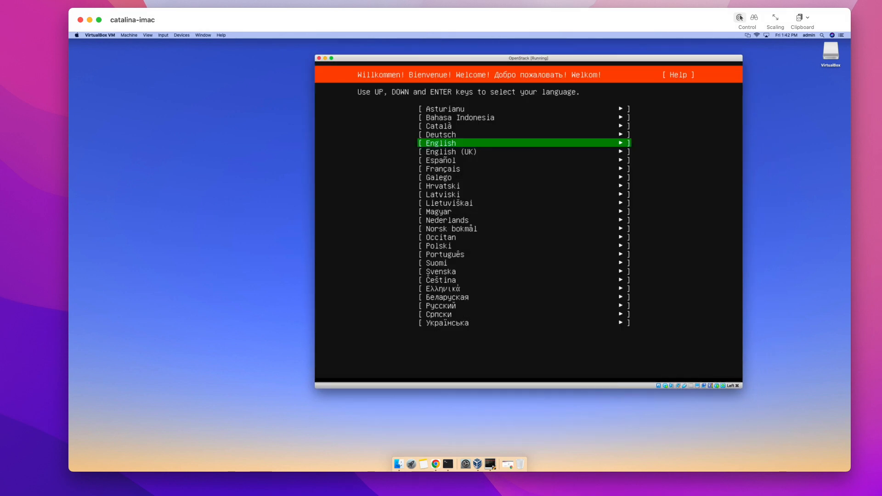
Accept English language, skip the installer update, and keep the English (US) keyboard
key("Return")
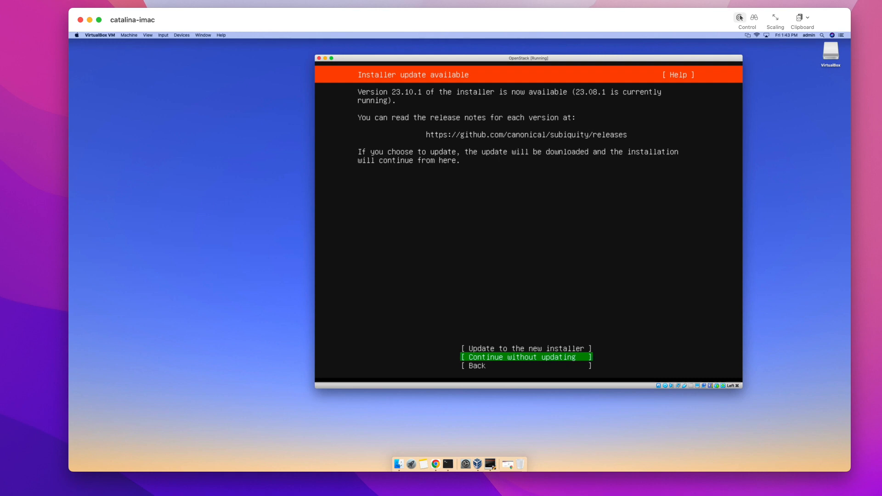
key("Return")
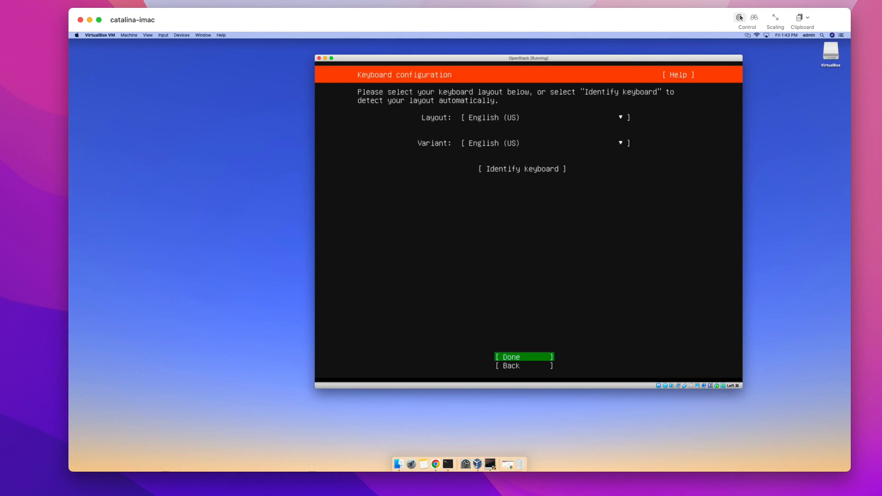
key("Return")
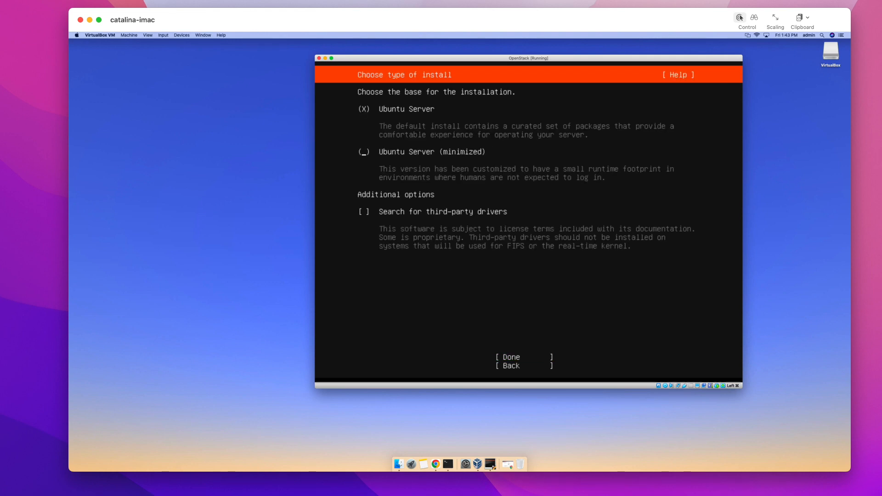
Select the Ubuntu Server (minimized) install type and continue to network setup
key("space")
key("Down")
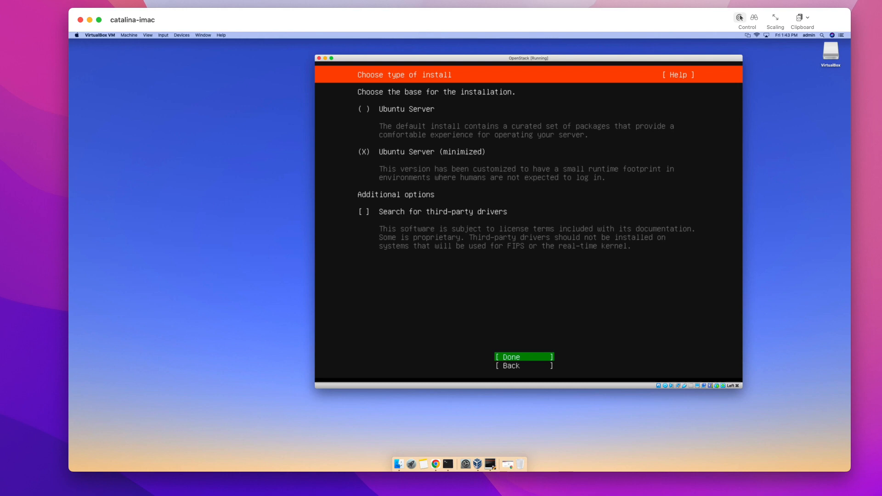
key("Return")
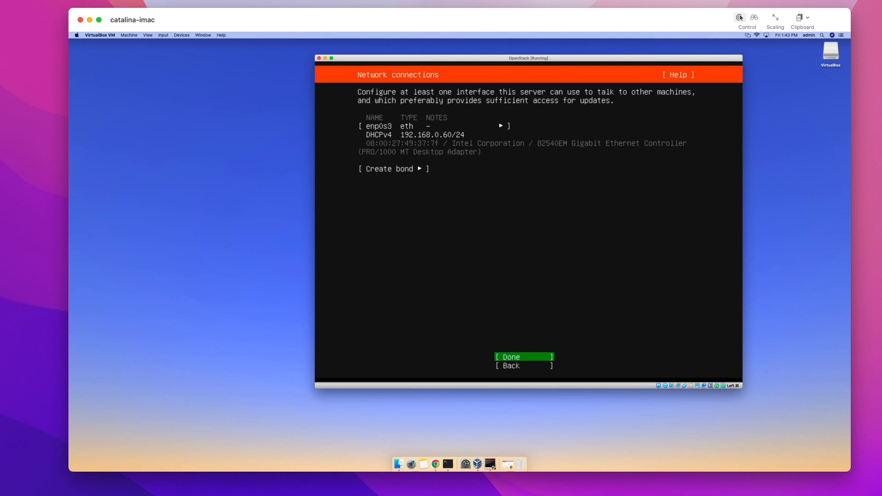
Open the Edit IPv4 configuration for the enp0s3 interface
key("Tab")
key("Tab")
key("Tab")
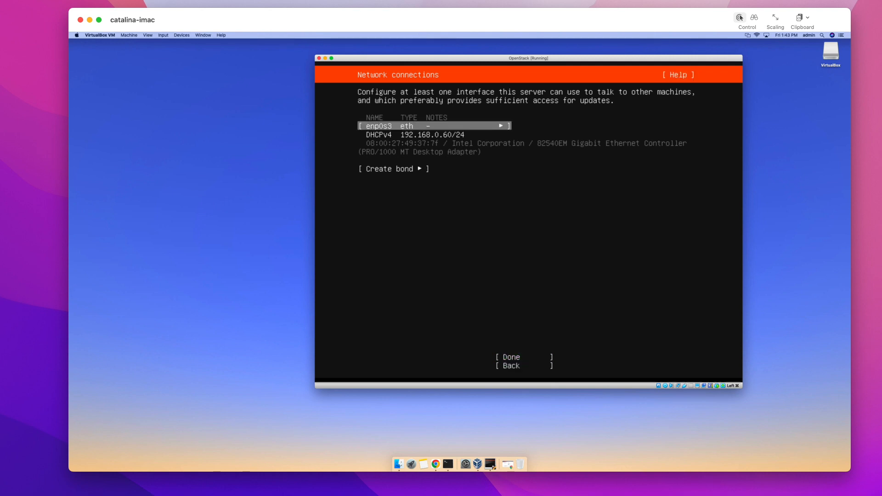
key("Return")
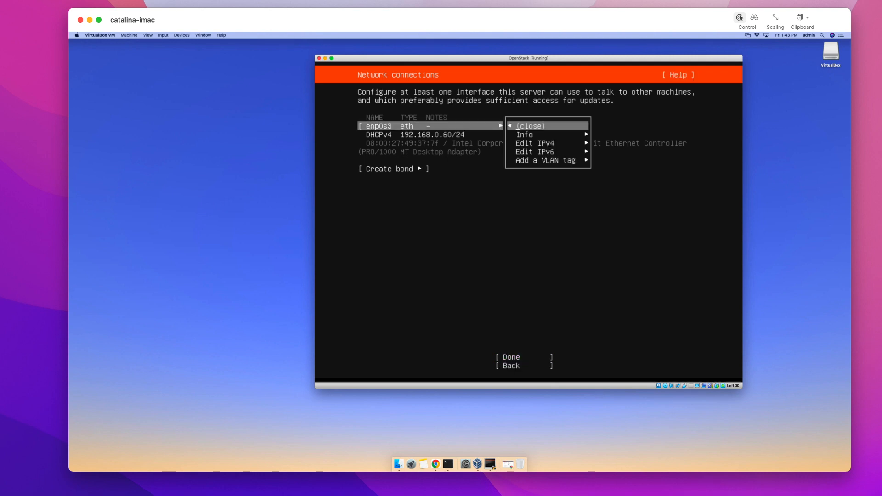
key("Down")
key("Down")
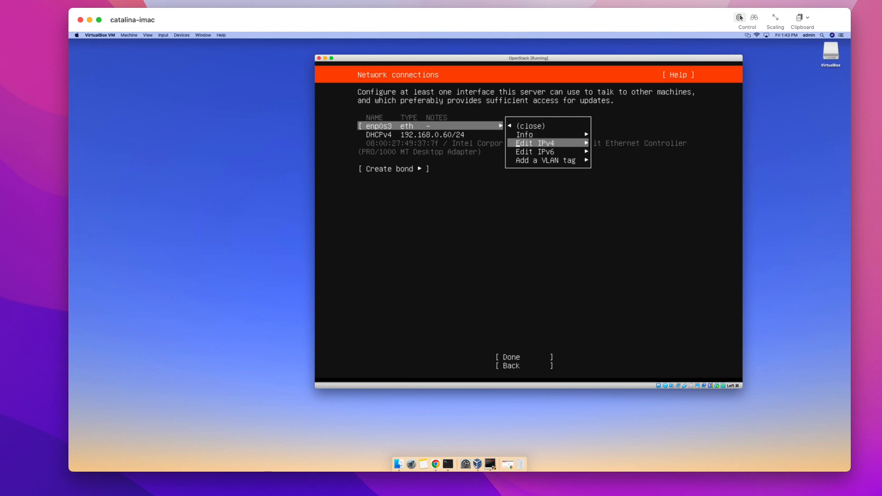
key("Return")
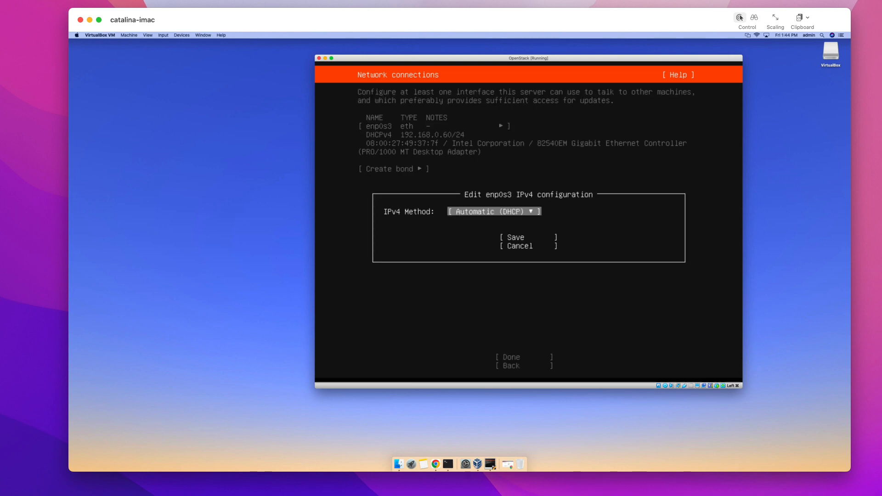
Switch the enp0s3 IPv4 method from DHCP to Manual
key("Return")
key("Down")
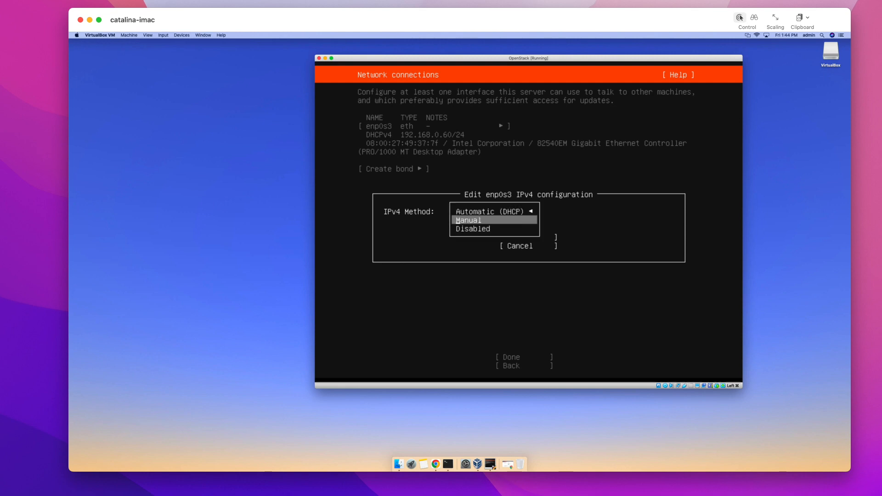
key("Return")
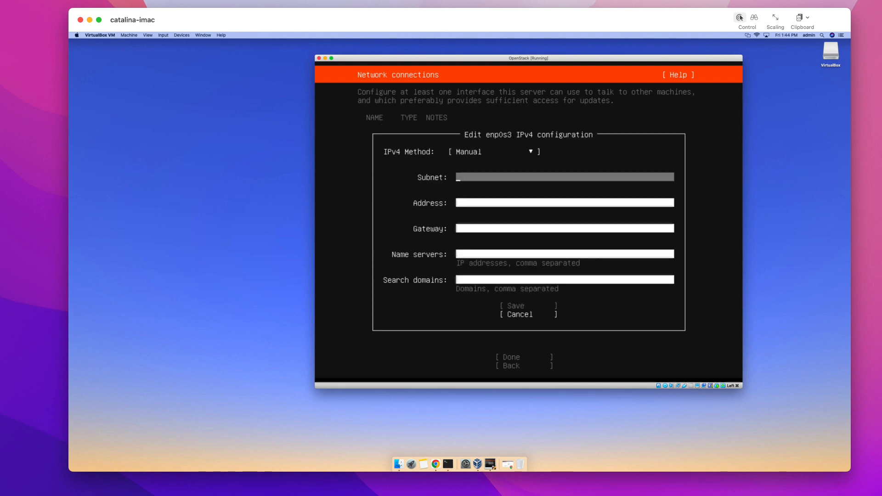
Enter subnet 192.168.0.0/24, address 192.168.0.5, gateway 192.168.0.1, DNS 8.8.8.8 for enp0s3 and save
key("Tab")
type("192.1")
type("68.")
type("0.0/24")
key("Tab")
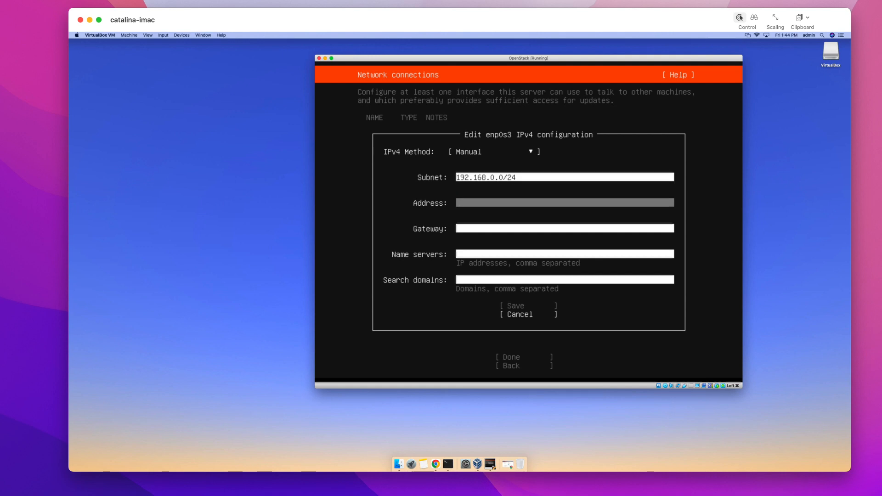
type("192.1")
type("68.0.")
type("5")
key("Tab")
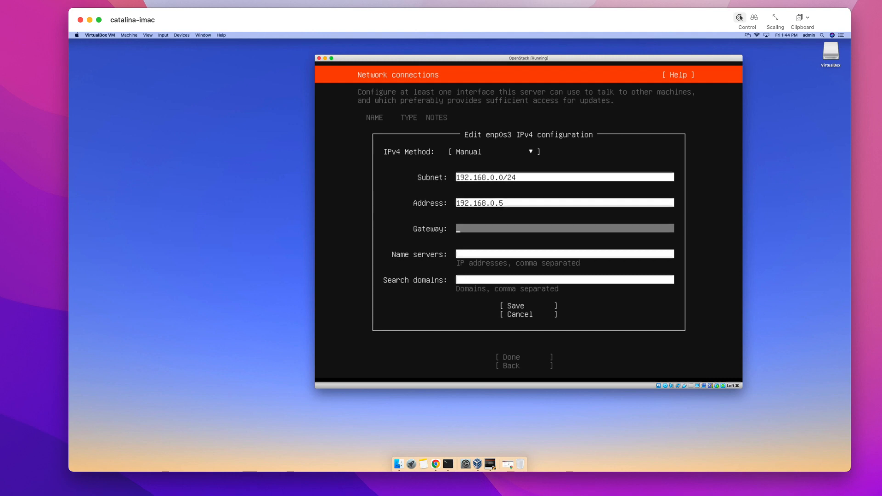
type("192.168.")
type("0.1")
key("Tab")
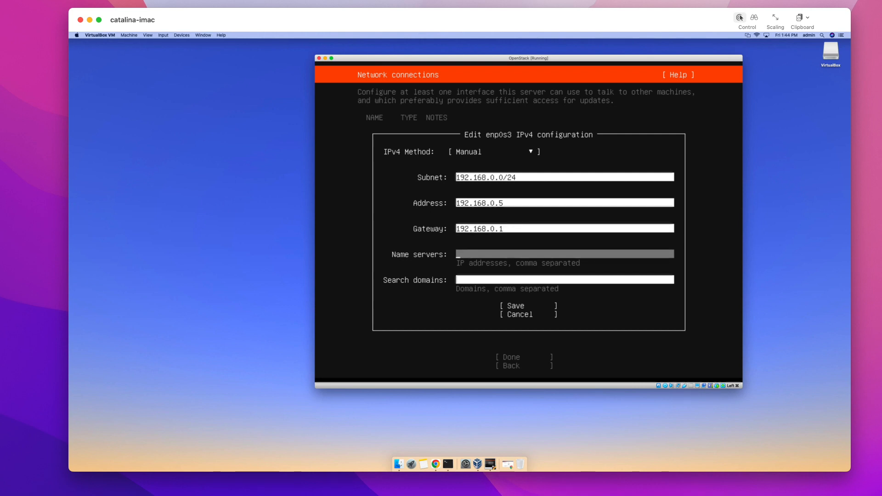
type("8.8.8")
type(".8")
key("Tab")
key("Tab")
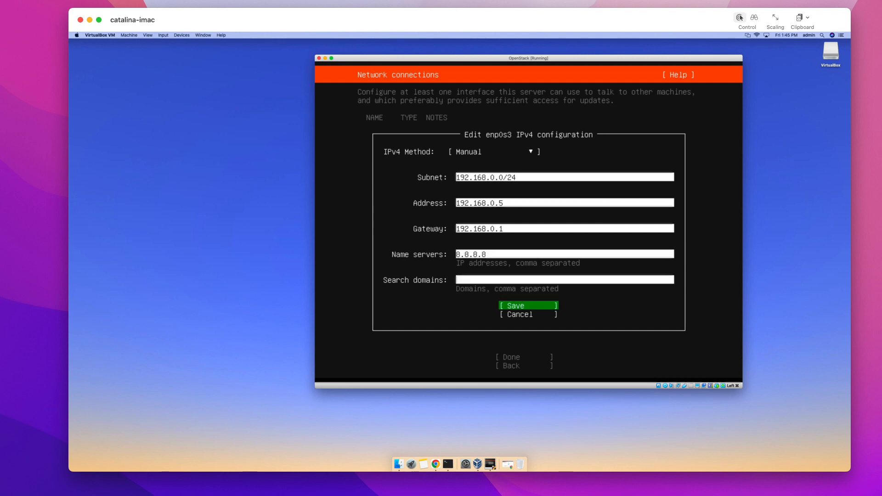
key("Return")
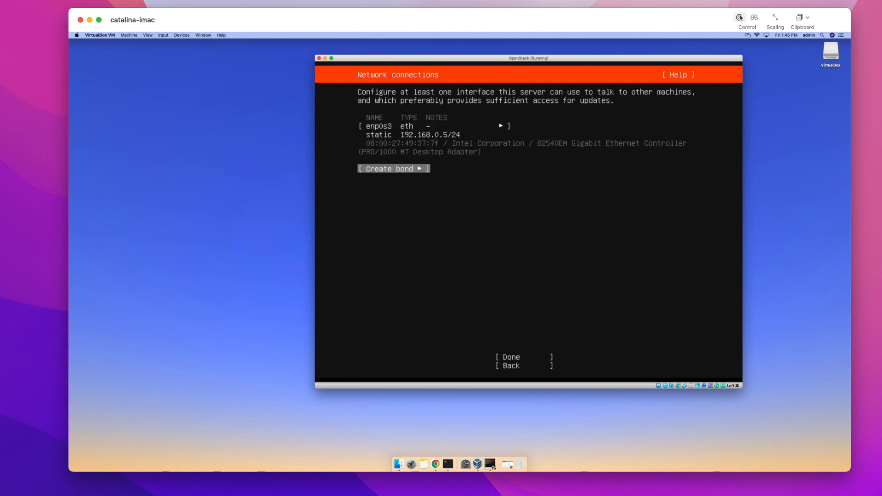
Finish network setup, leave the proxy blank and continue past the mirror check
key("Tab")
key("Return")
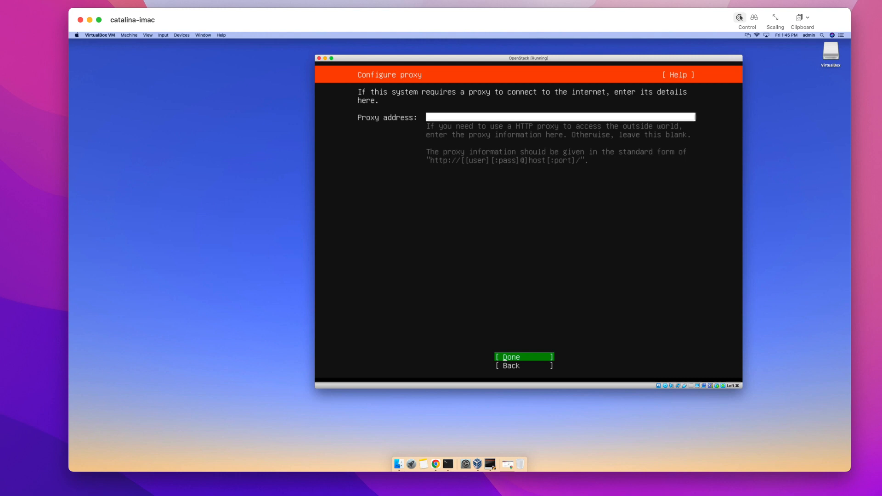
key("Return")
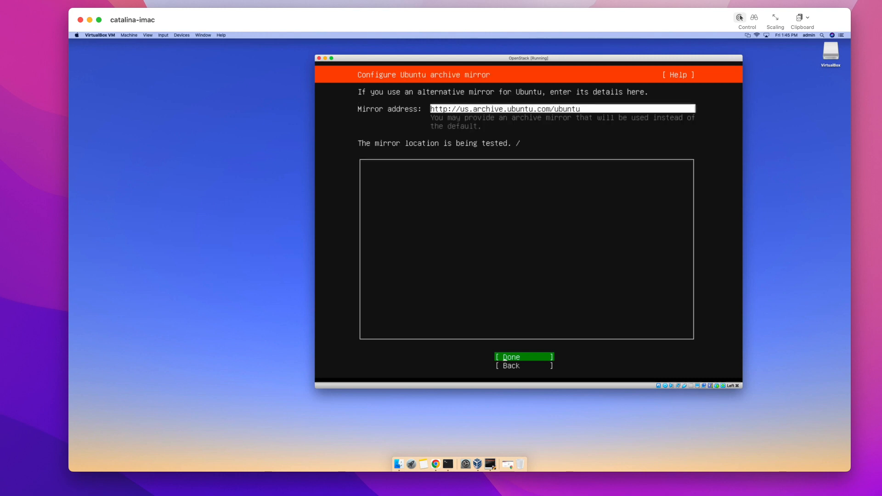
key("Return")
key("Tab")
key("Return")
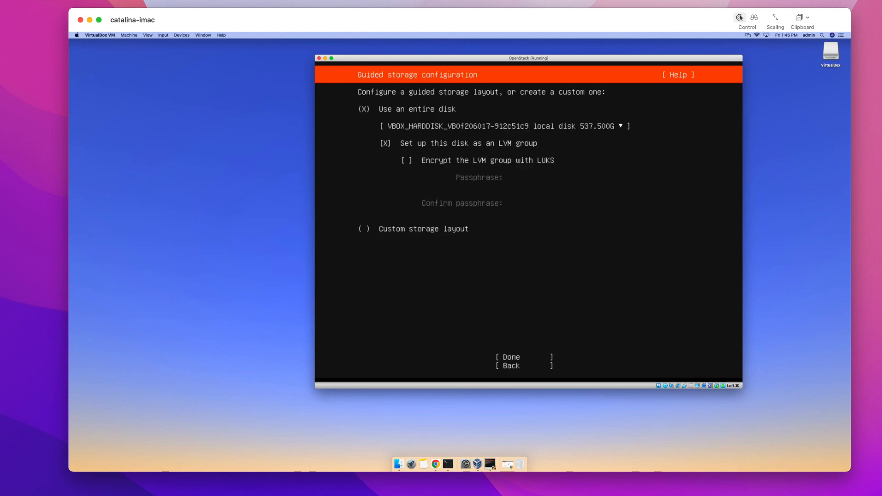
Accept the guided LVM storage layout and confirm the destructive disk wipe
key("Tab")
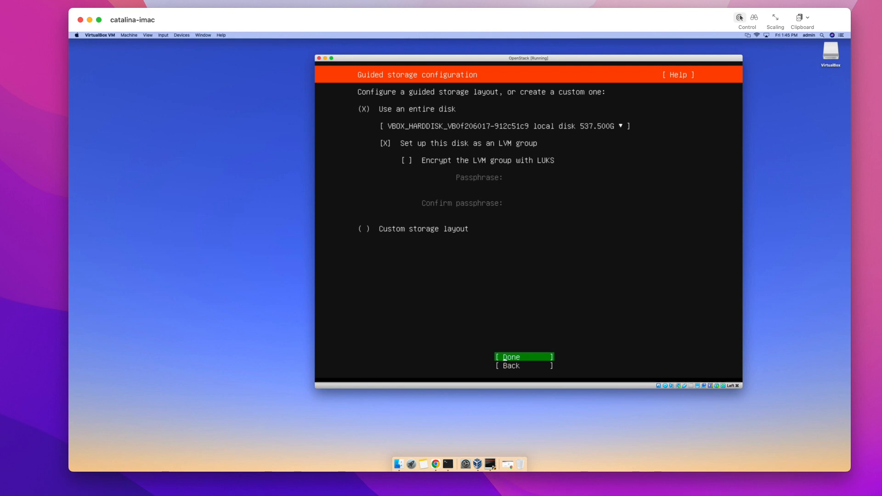
key("Return")
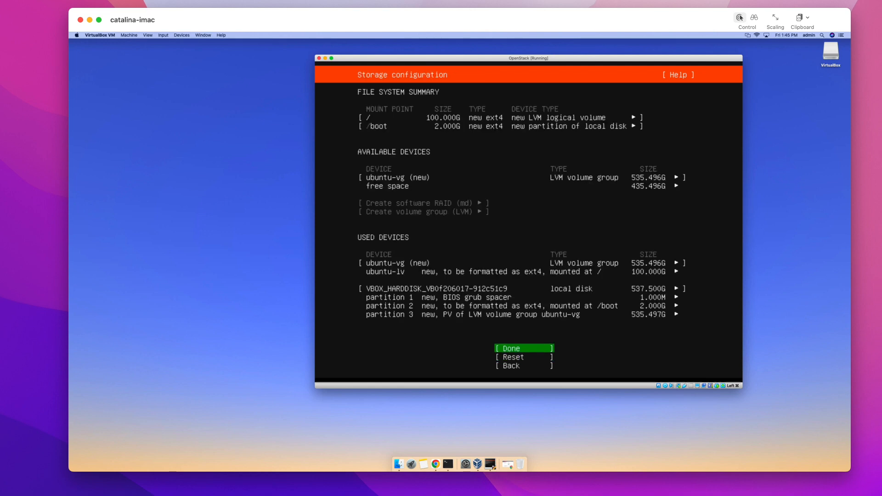
key("Return")
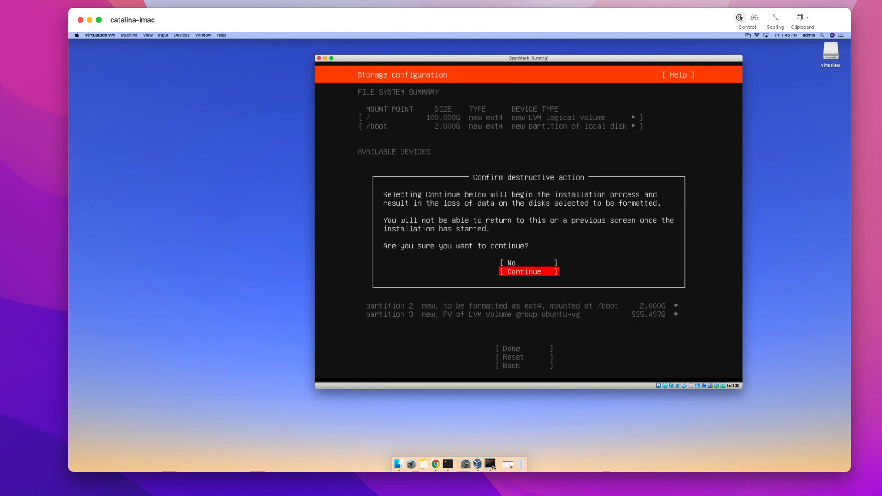
key("Return")
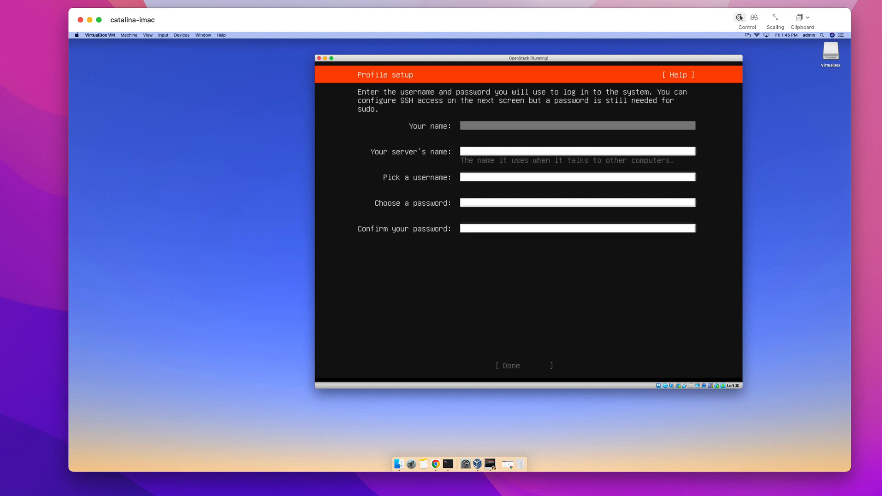
type("ubuntu")
Submit the profile with name ubuntu, server name openstack, username ubuntu and matching passwords
key("Tab")
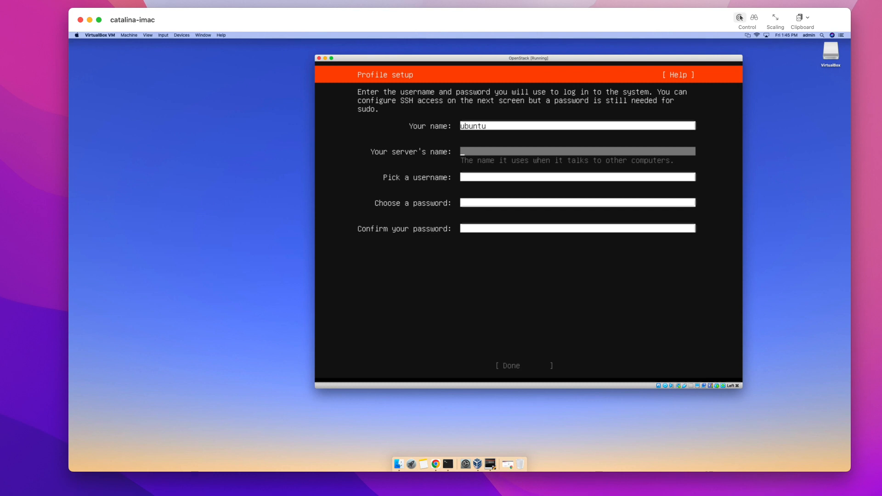
key("Tab")
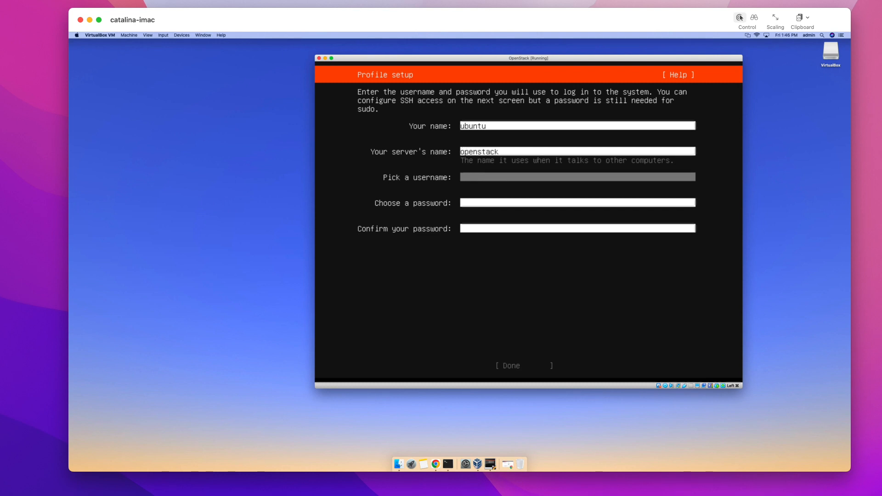
type("ubuntu")
key("Tab")
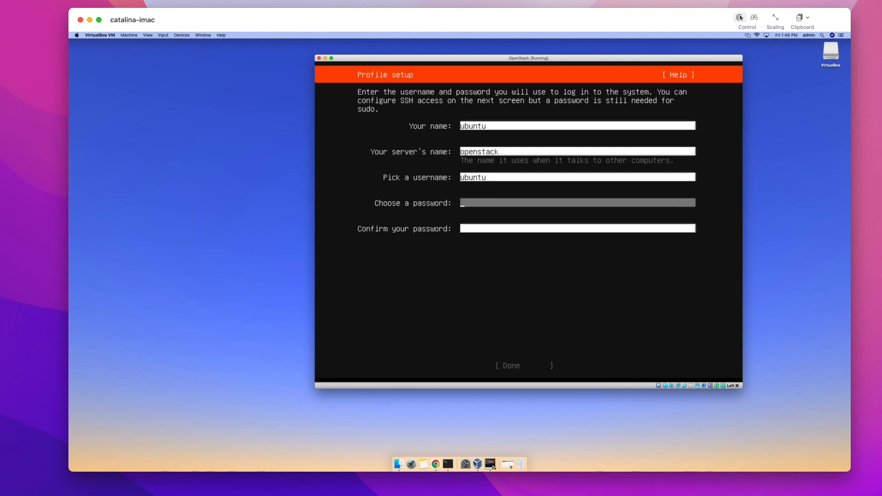
key("Tab")
key("Tab")
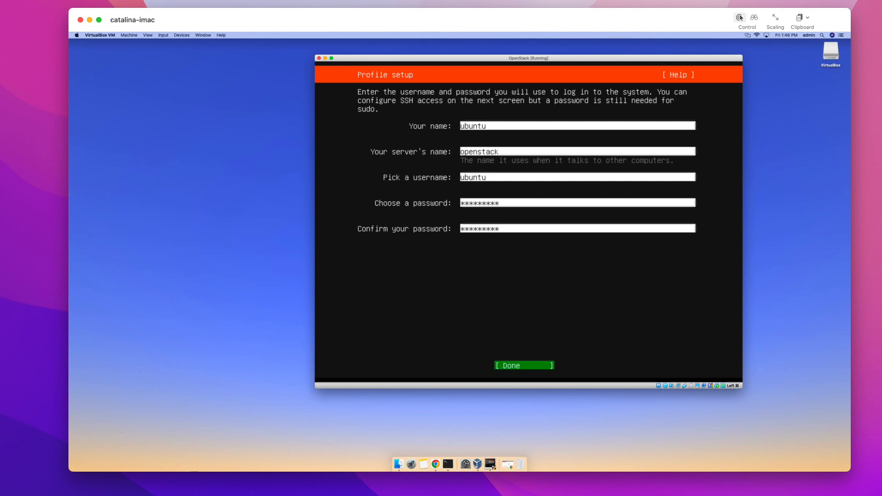
key("Return")
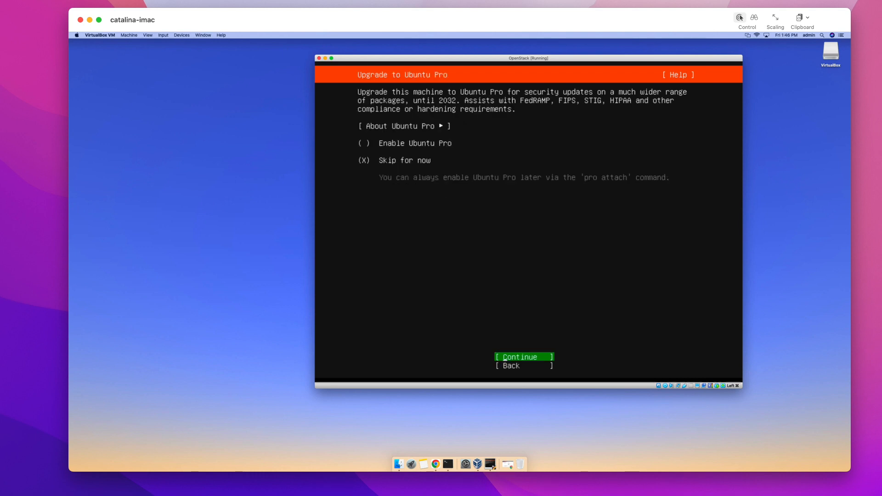
Skip Ubuntu Pro, enable Install OpenSSH server and continue the installation with no snaps
key("Return")
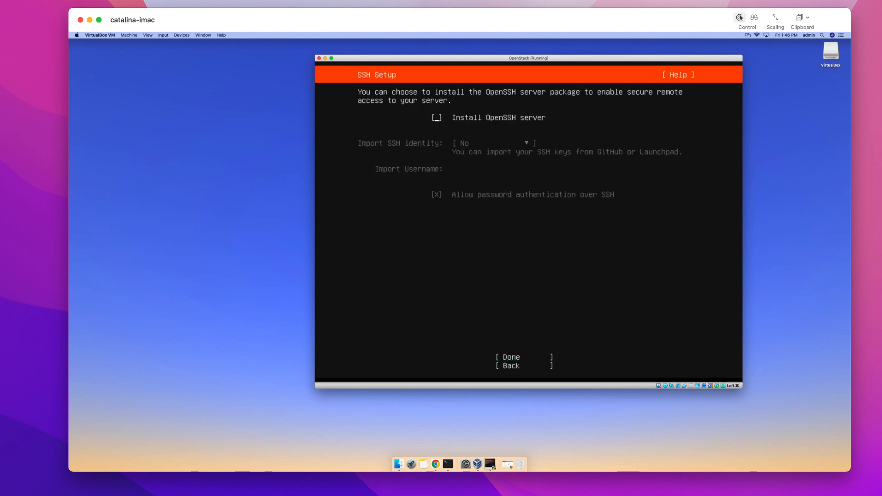
key("space")
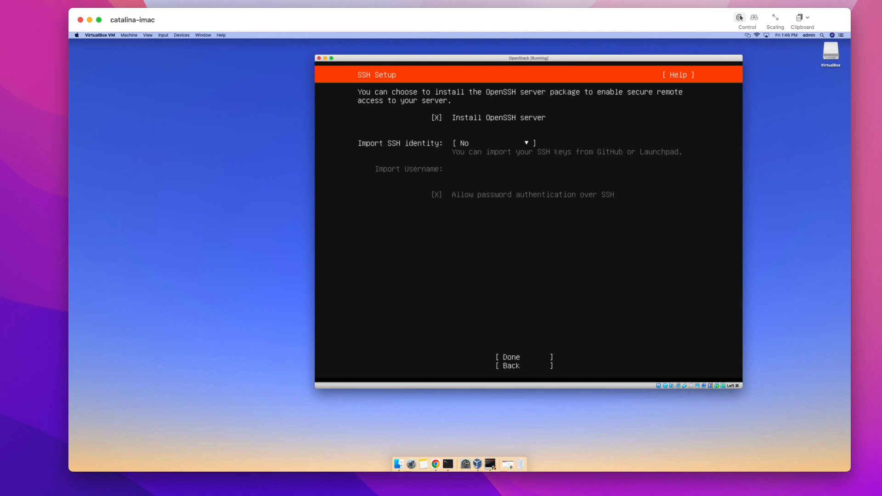
key("Down")
key("Down")
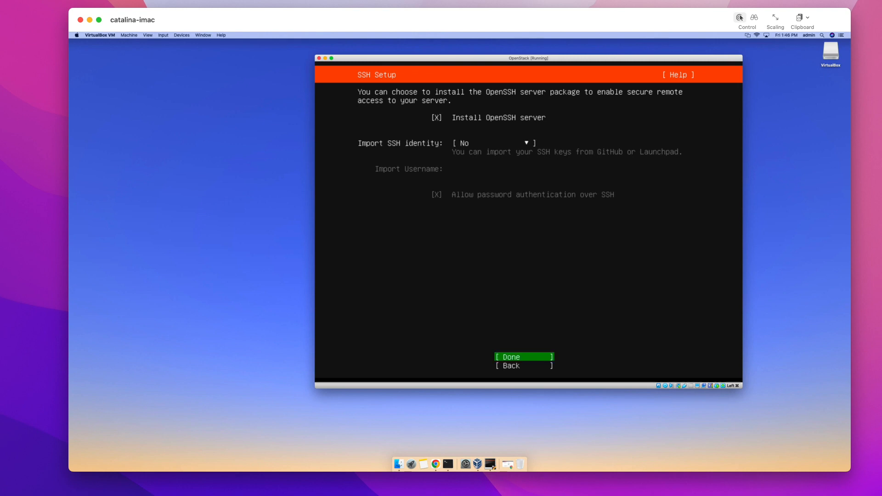
key("Return")
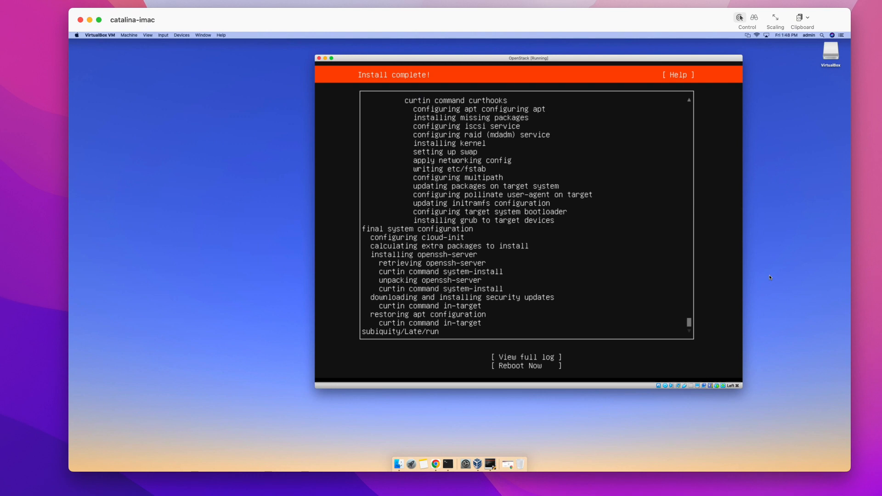
Reboot the installed server and continue past the remove-installation-medium prompt
key("Down")
key("Down")
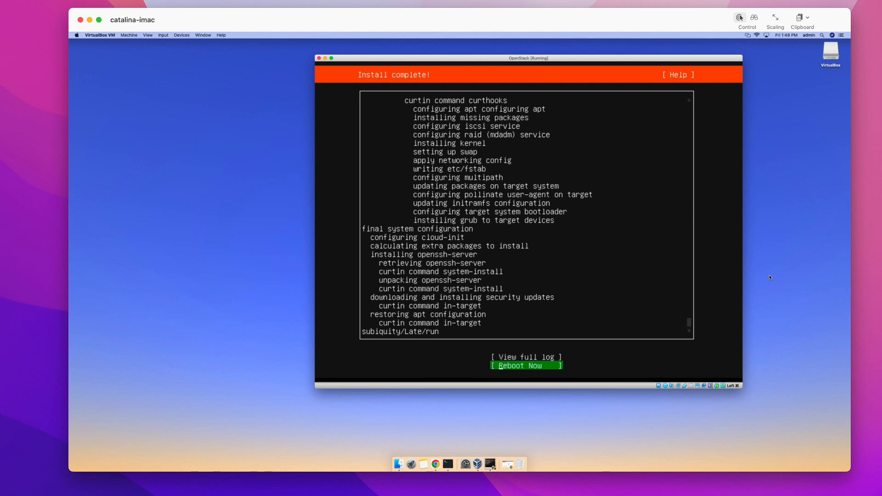
key("Return")
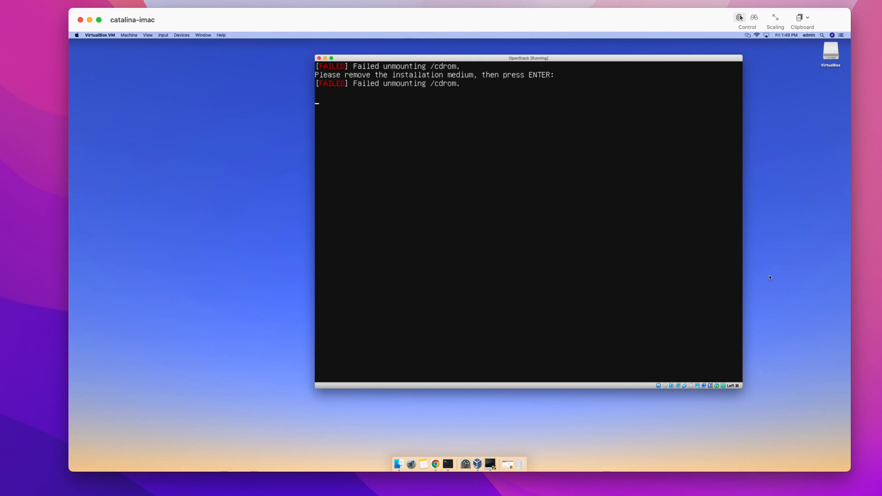
key("Return")
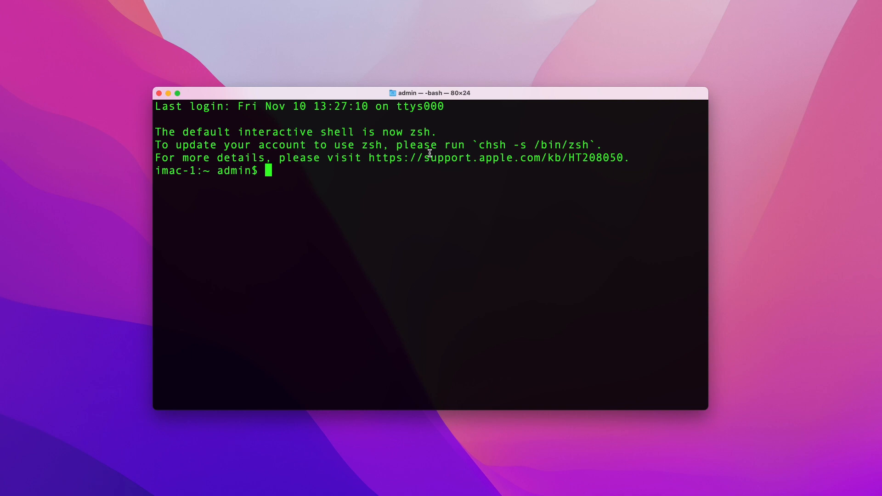
type("ssh ")
type("ubuntu@")
type("192")
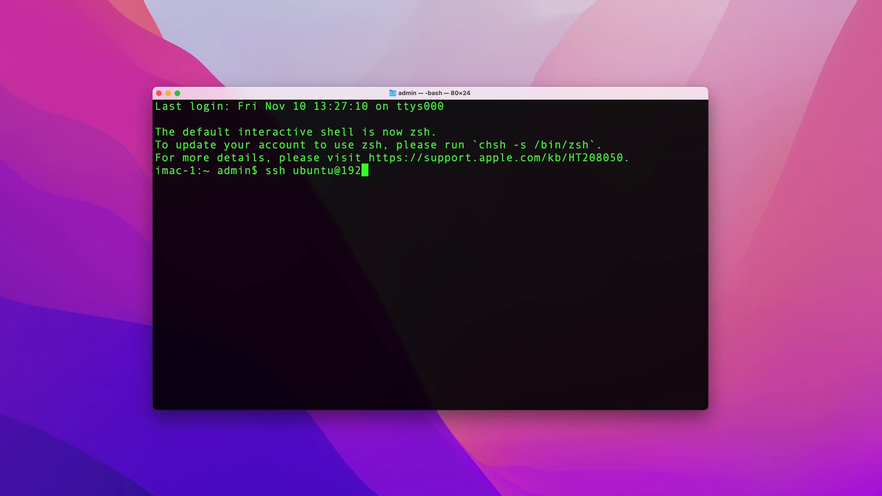
type(".168.0.")
type("5")
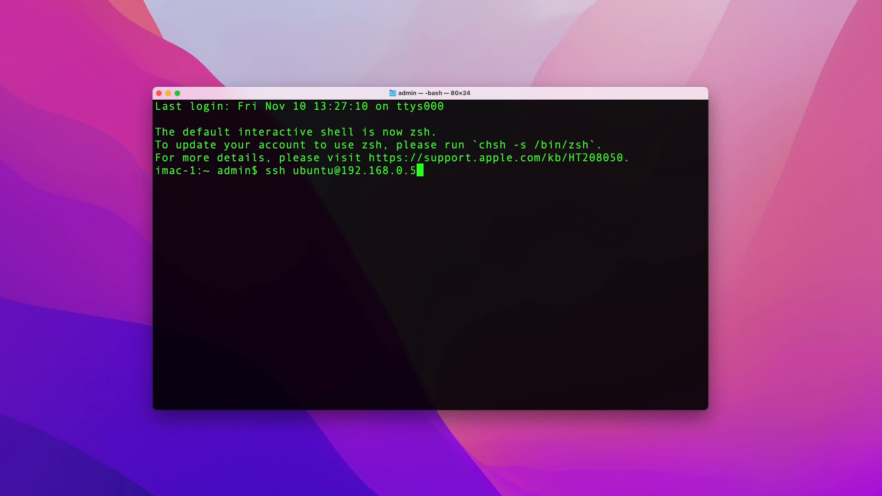
key("Return")
type("y")
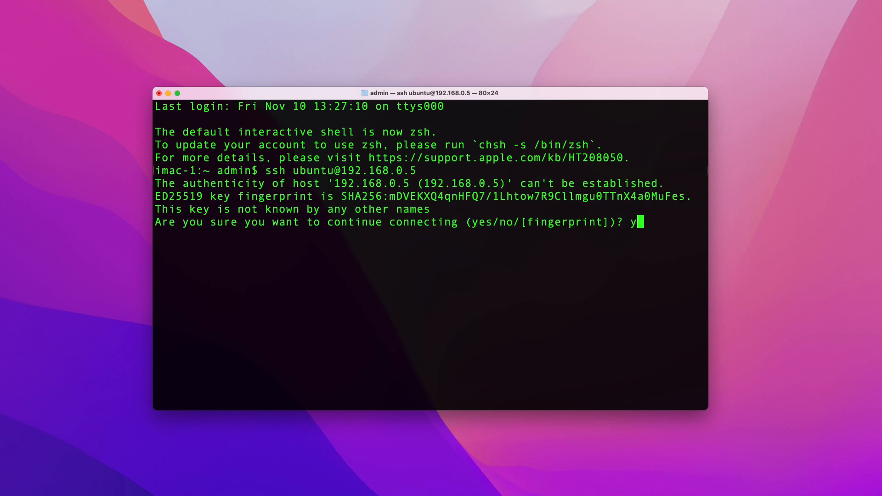
type("ou")
key("Return")
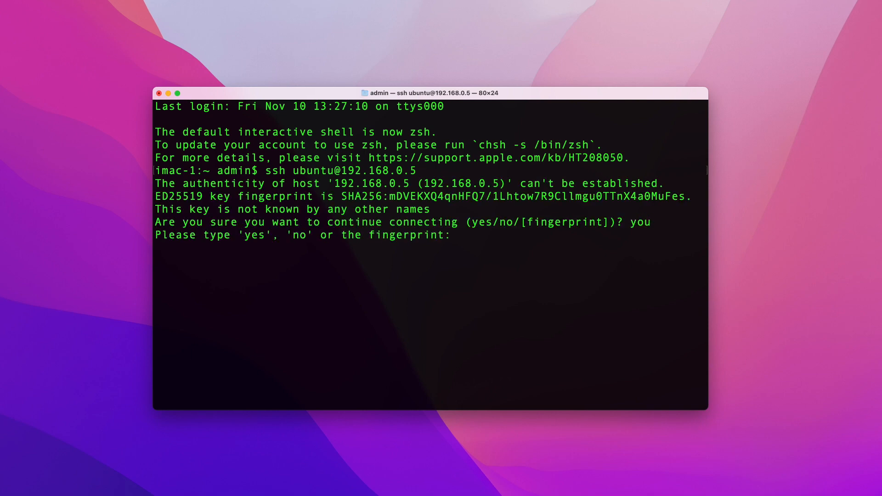
type("yes")
key("Return")
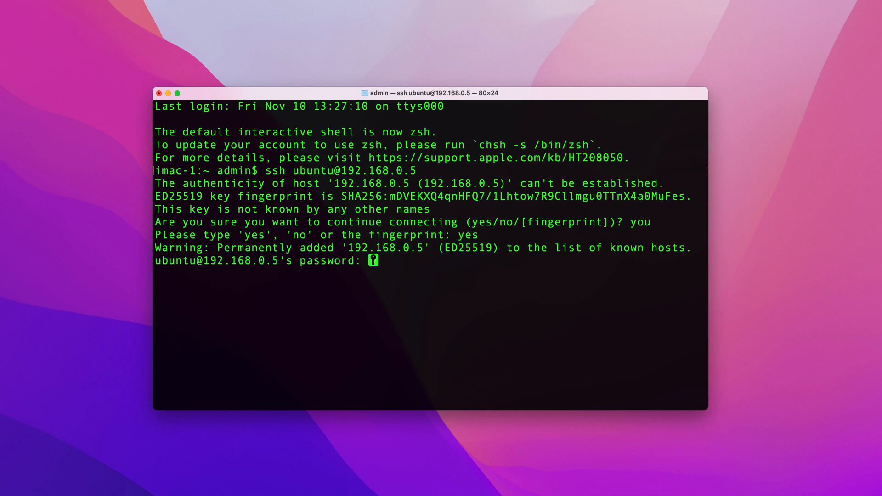
type("password")
key("Return")
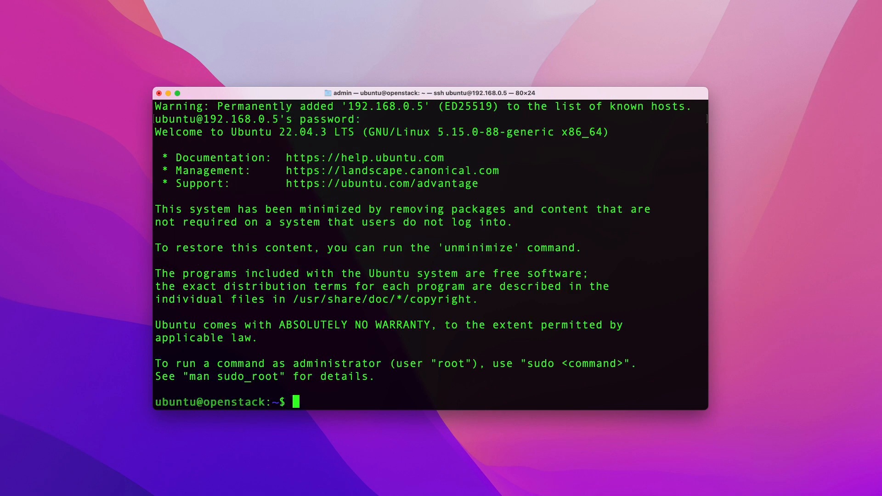
type("uptime")
Run uptime, then become root with sudo su and the user password
key("Return")
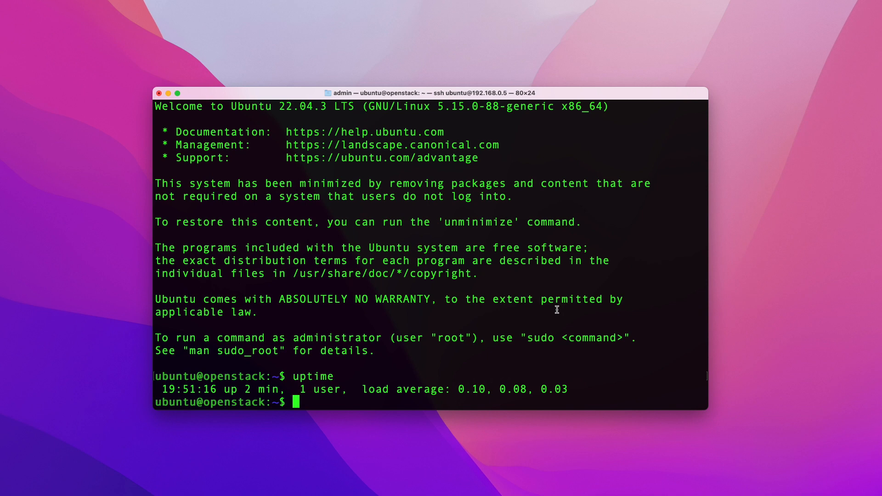
type("sudo su")
key("Return")
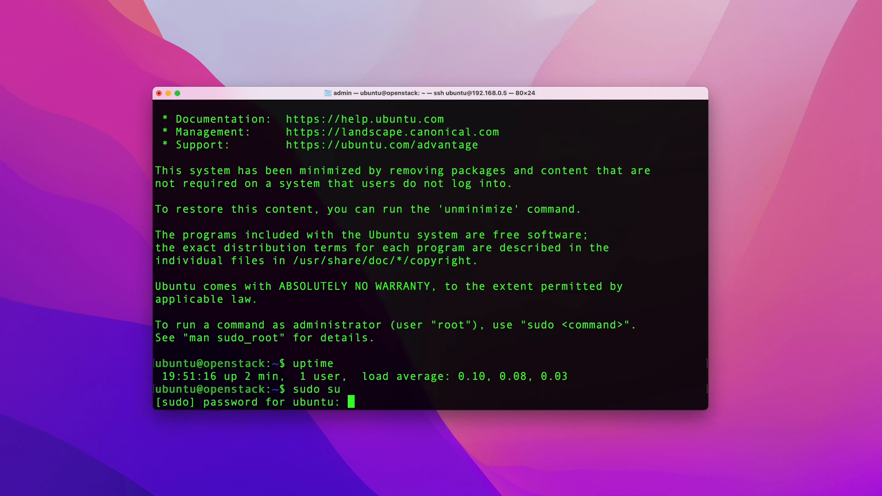
key("Return")
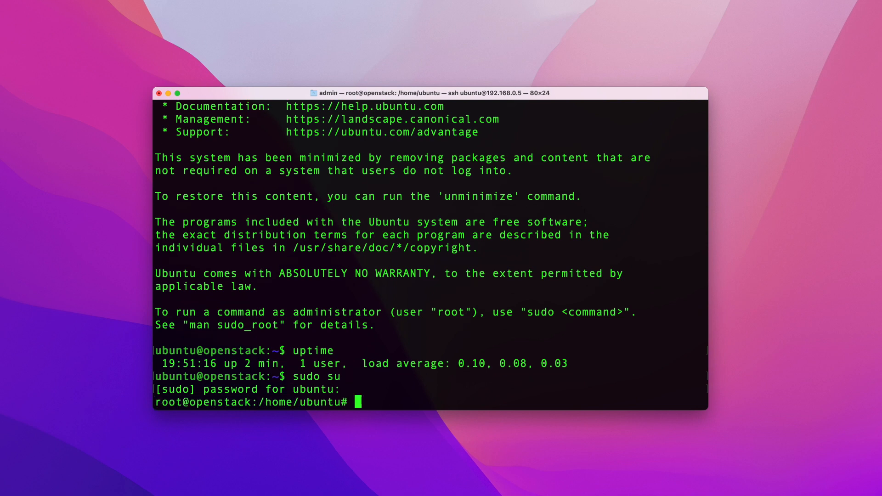
type("pas")
type("swd")
Run passwd and enter the new root password twice to update it
key("Return")
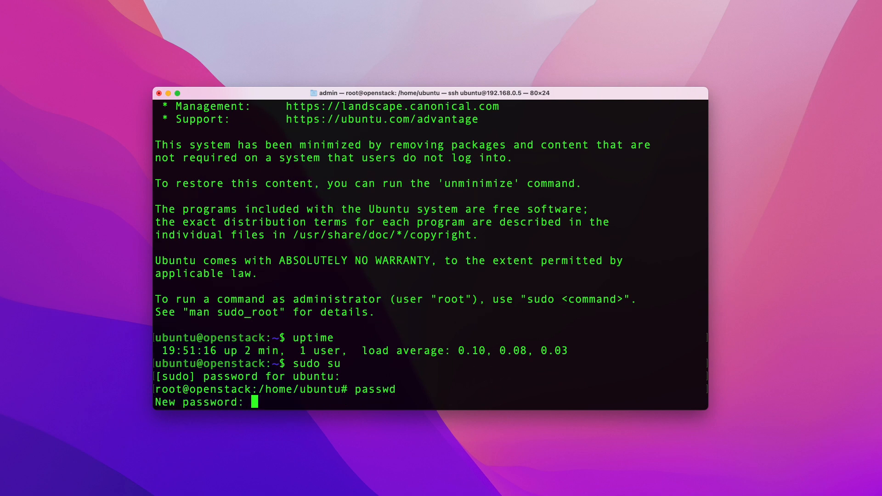
type("password")
key("Return")
type("password")
key("Return")
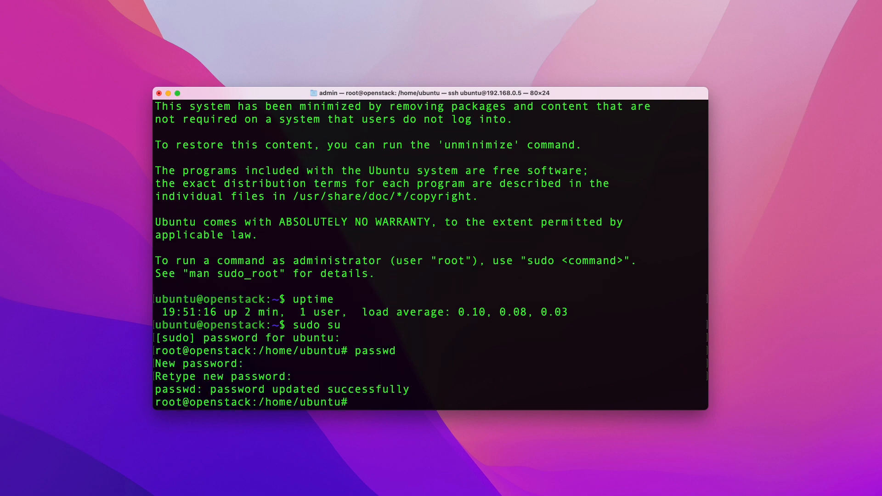